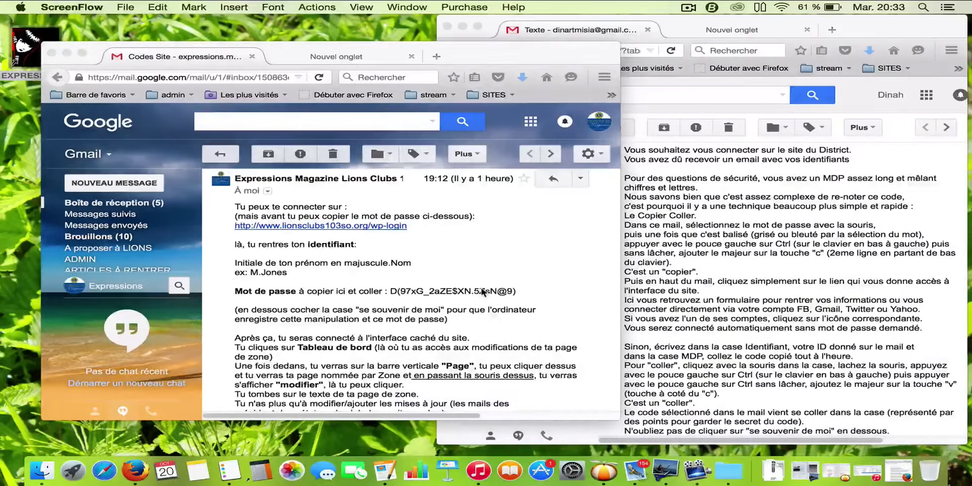
Select the site password in the e-mail for copying and open the e-mail's wp-login link.
{"action": "left_click", "coordinate": [392, 291]}
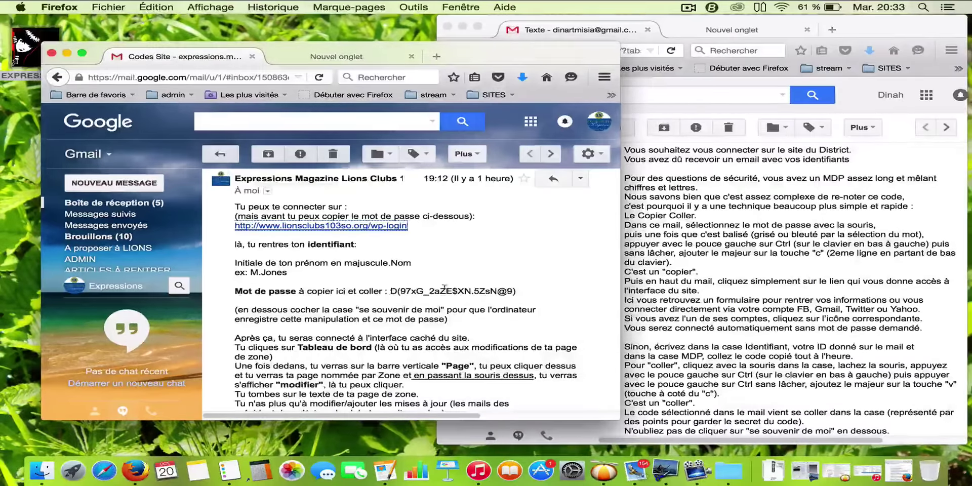
{"action": "left_click_drag", "start_coordinate": [391, 290], "coordinate": [518, 290]}
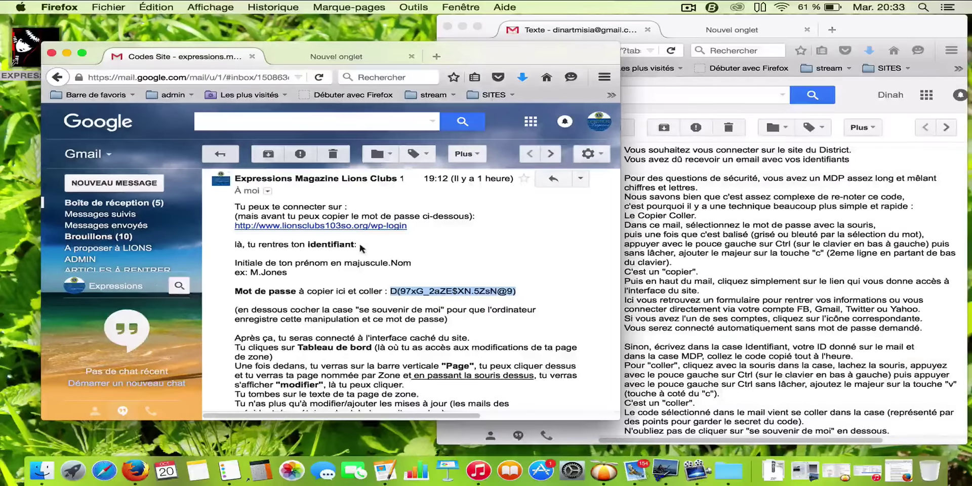
{"action": "left_click", "coordinate": [367, 226]}
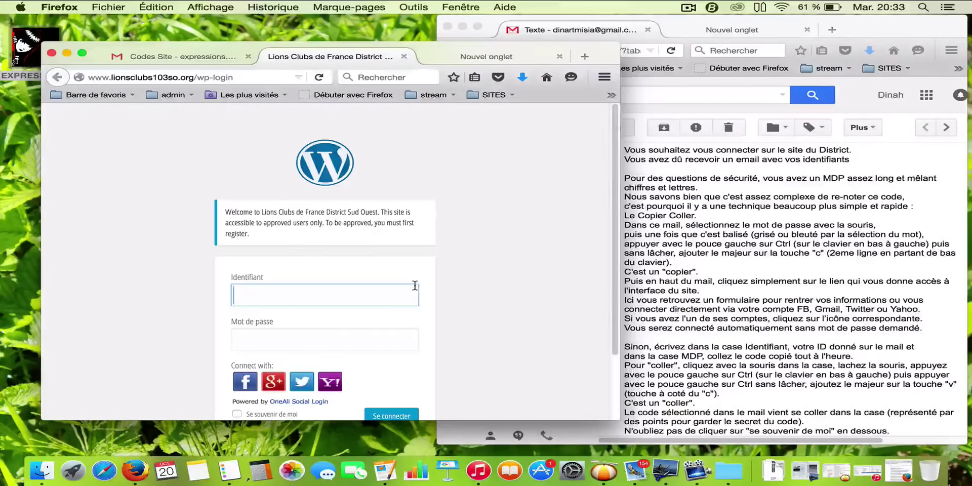
Enter M.Expressions as the Identifiant in the WordPress login form.
{"action": "scroll", "coordinate": [415, 285], "scroll_direction": "down", "scroll_amount": 1}
{"action": "scroll", "coordinate": [415, 286], "scroll_direction": "down", "scroll_amount": 3}
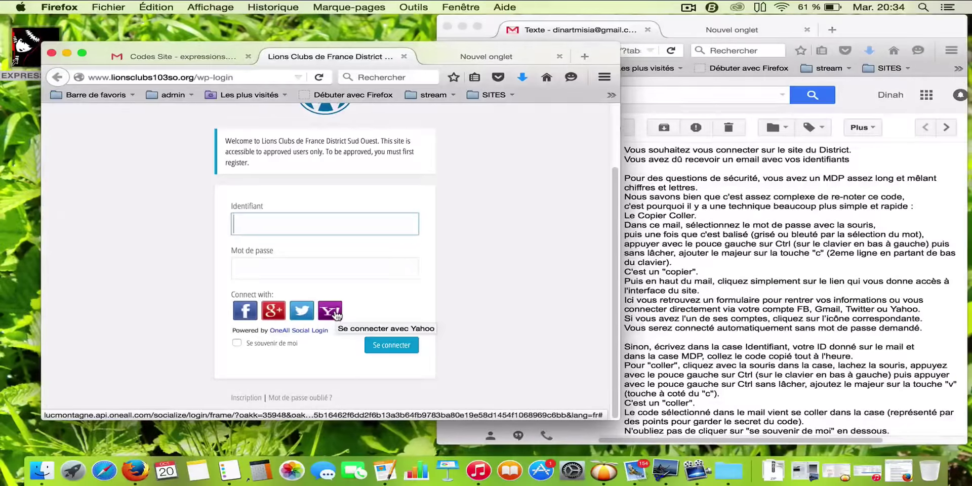
{"action": "left_click", "coordinate": [272, 314]}
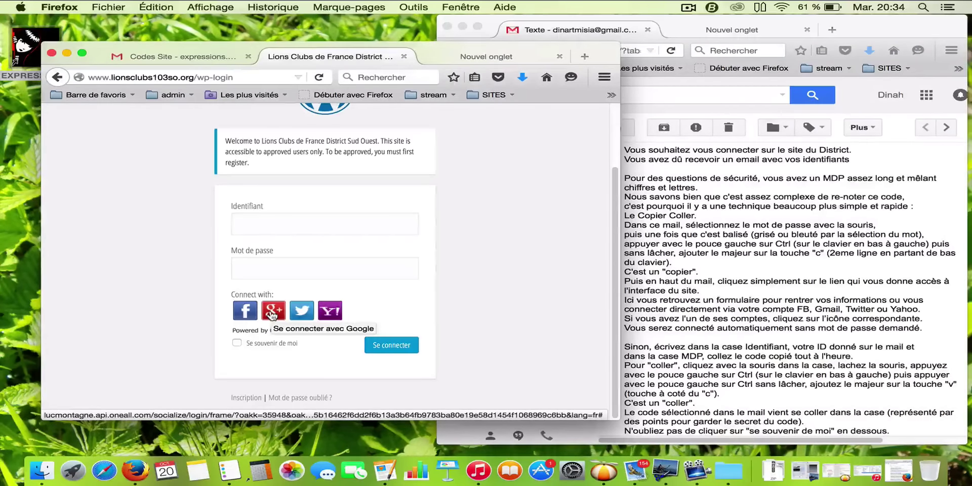
{"action": "left_click", "coordinate": [257, 216]}
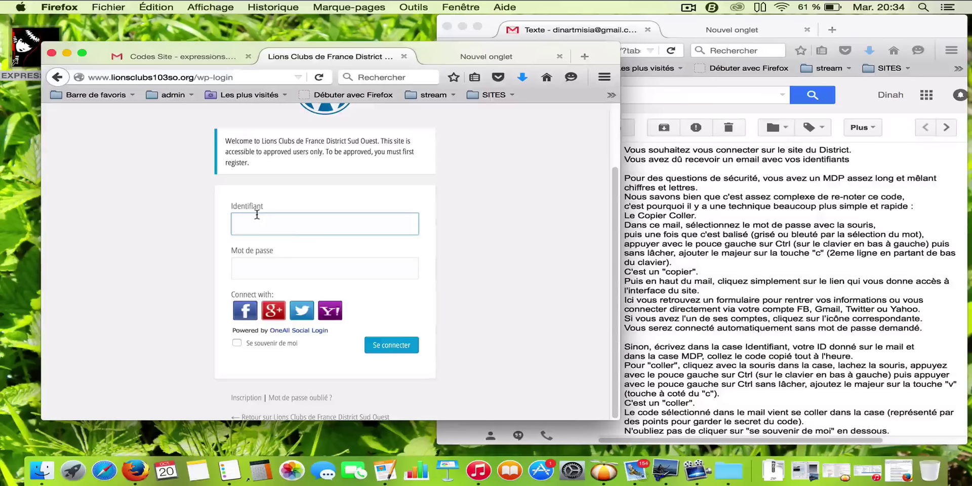
{"action": "type", "text": "M."}
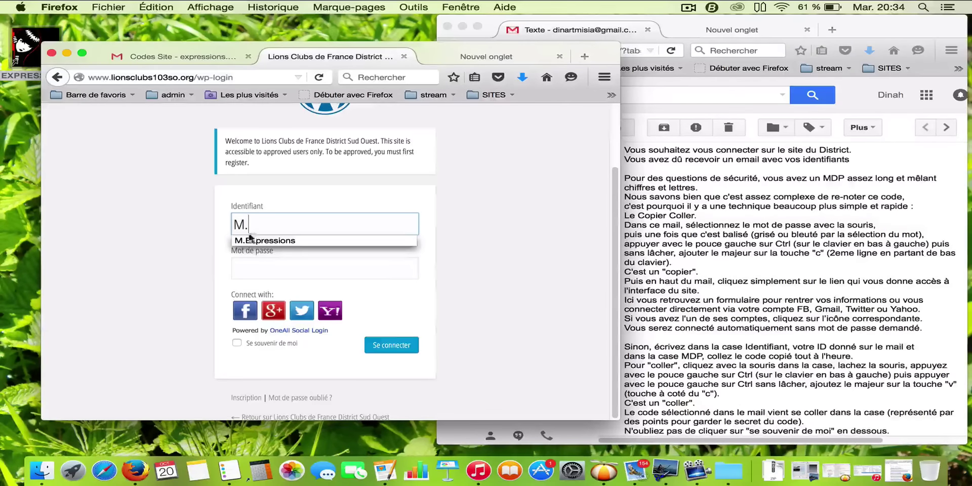
{"action": "type", "text": "Expressions"}
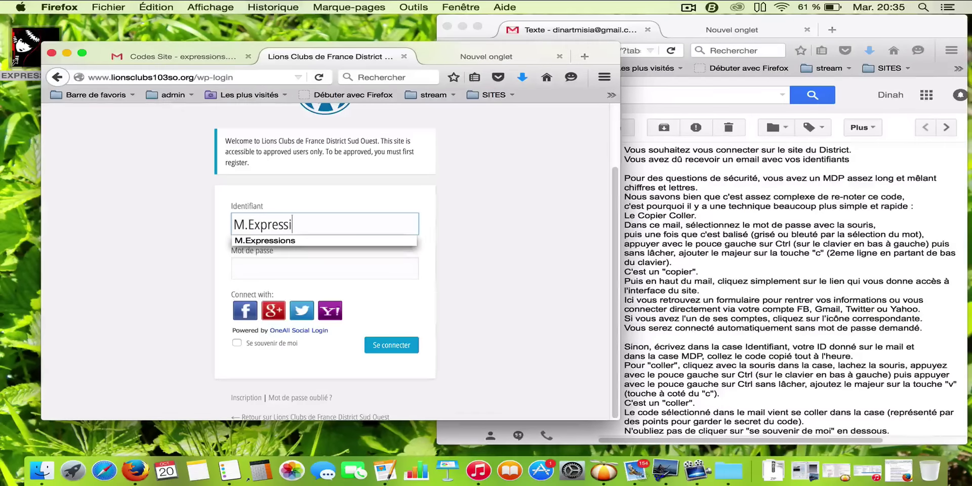
Paste the copied account password into the Mot de passe field.
{"action": "left_click", "coordinate": [256, 271]}
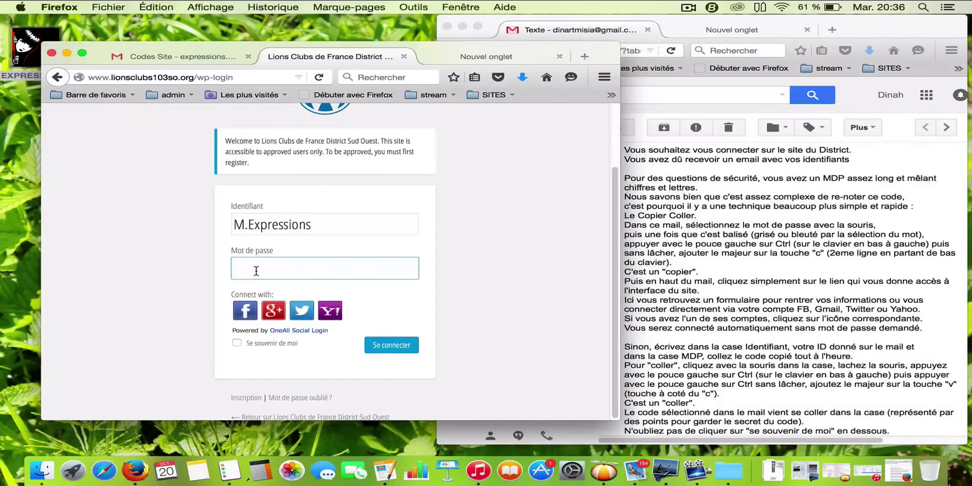
{"action": "right_click", "coordinate": [256, 271]}
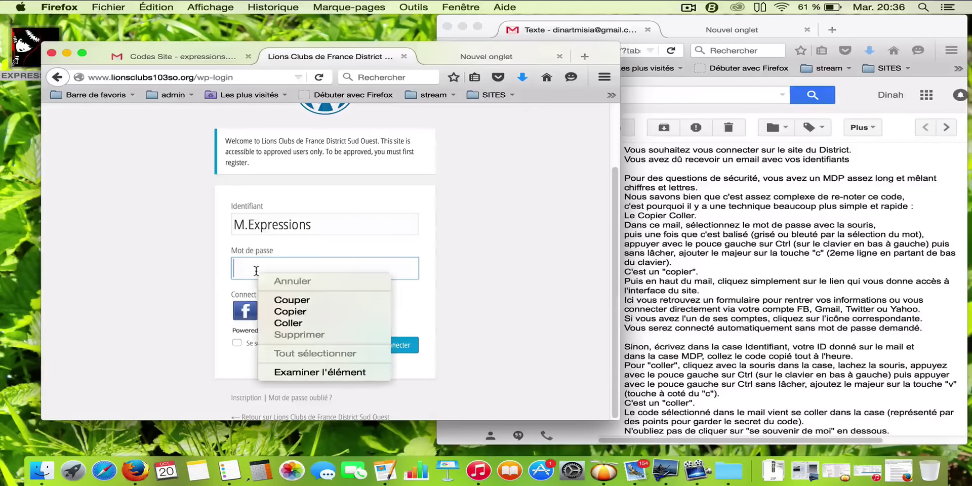
{"action": "left_click", "coordinate": [244, 264]}
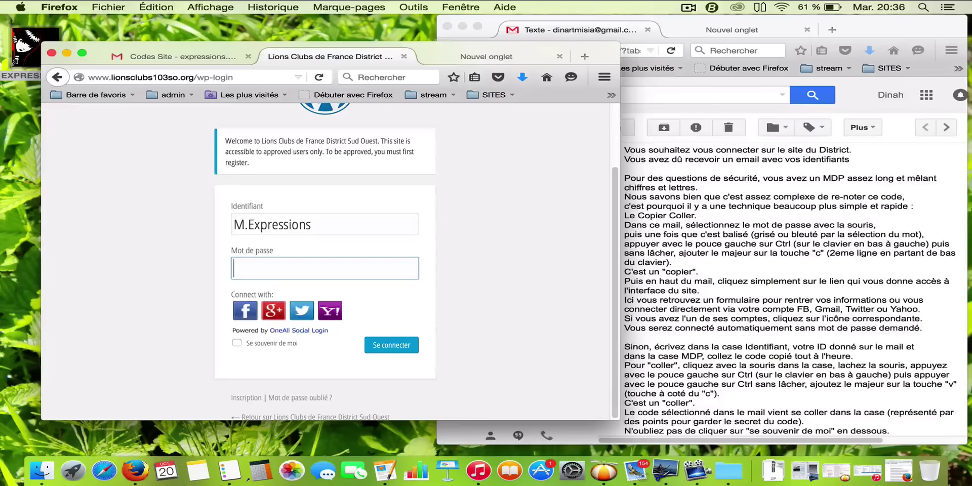
{"action": "key", "text": "super+v"}
Log in with Se souvenir de moi enabled and have the browser remember the password.
{"action": "left_click", "coordinate": [237, 345]}
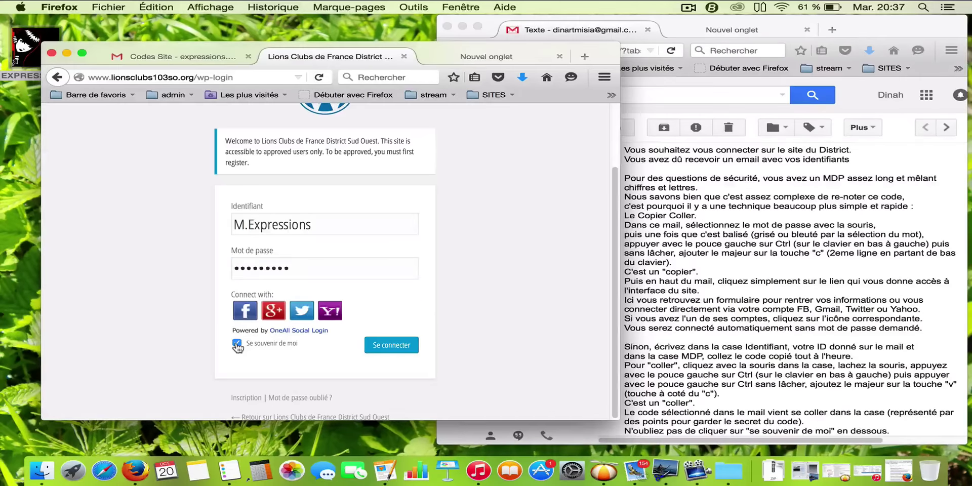
{"action": "left_click", "coordinate": [392, 345]}
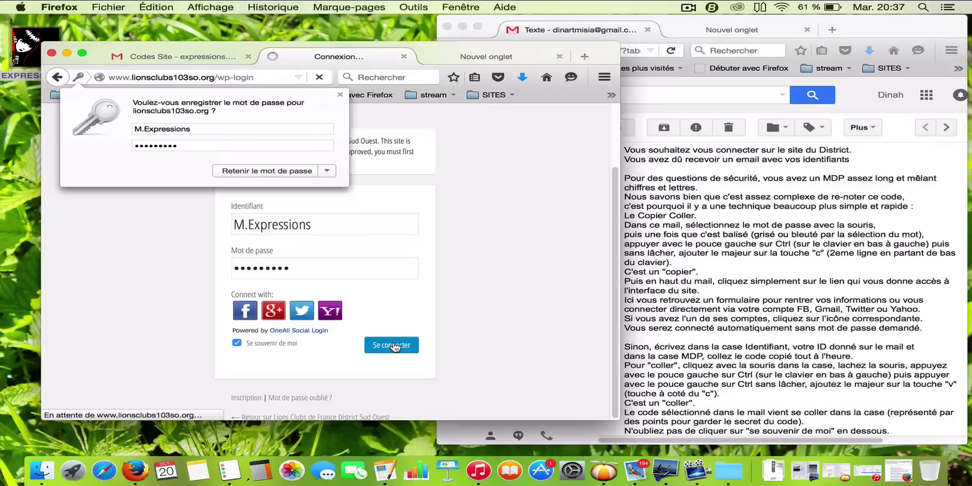
{"action": "left_click", "coordinate": [290, 171]}
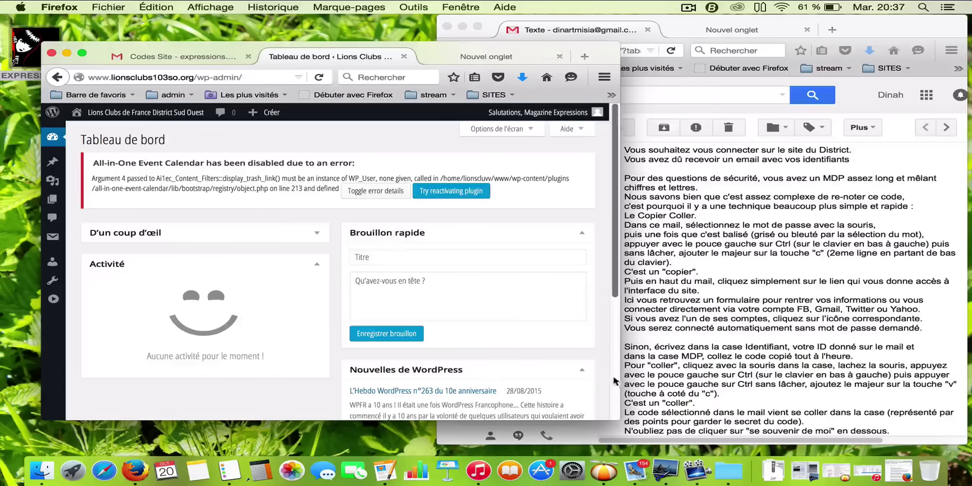
Enlarge the browser window and open the Magazine "Expressions" page for editing from the list of all pages.
{"action": "left_click_drag", "start_coordinate": [607, 419], "coordinate": [929, 439]}
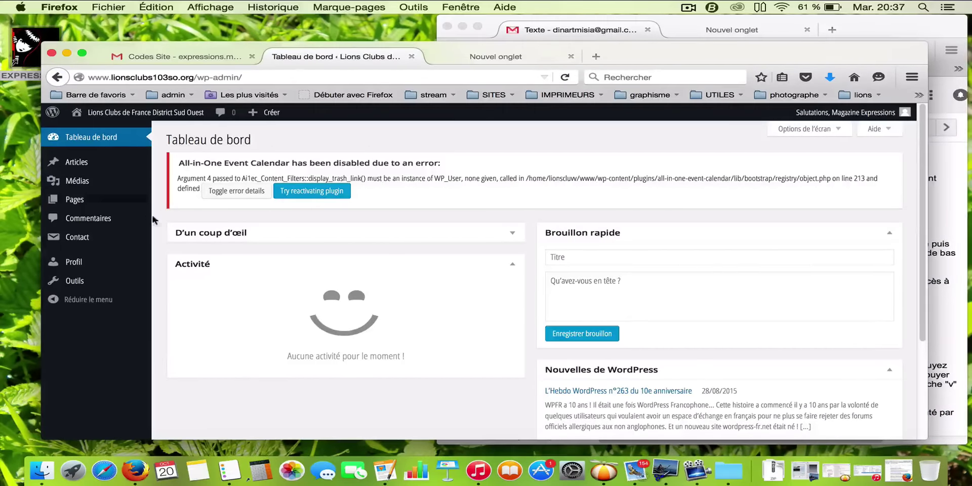
{"action": "left_click", "coordinate": [106, 137]}
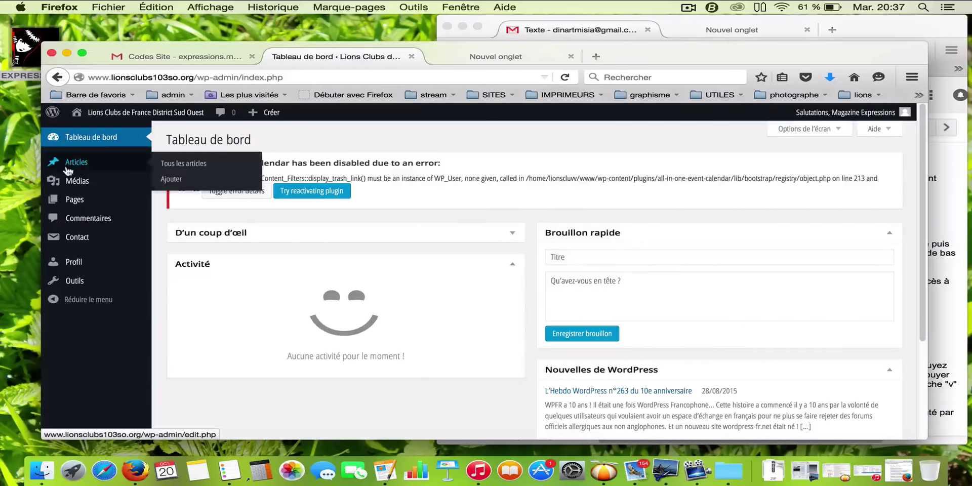
{"action": "mouse_move", "coordinate": [70, 192]}
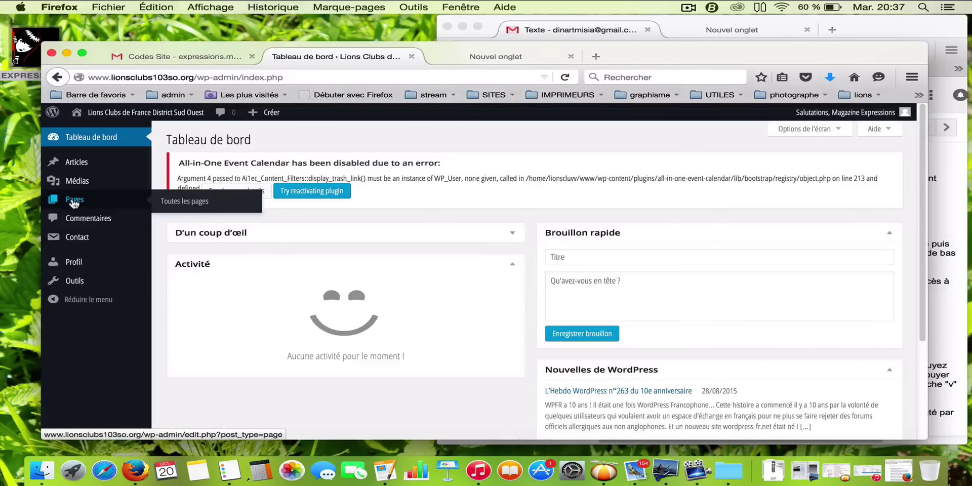
{"action": "left_click", "coordinate": [170, 202]}
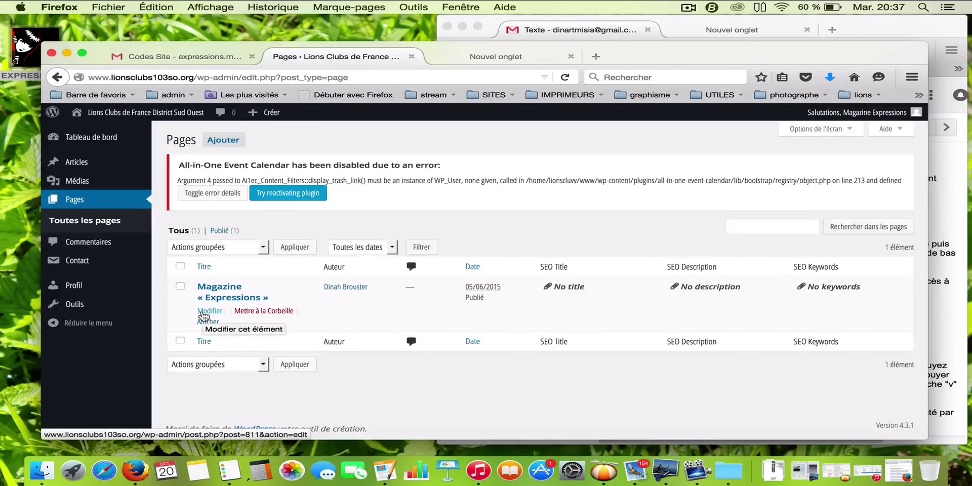
{"action": "left_click", "coordinate": [209, 311]}
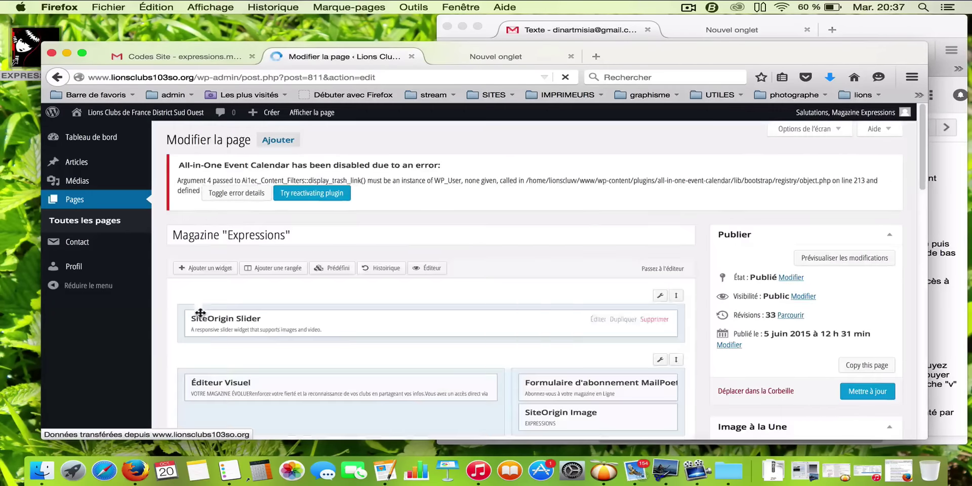
Open the page's Éditeur Visuel widget for editing.
{"action": "scroll", "coordinate": [309, 310], "scroll_direction": "down", "scroll_amount": 2}
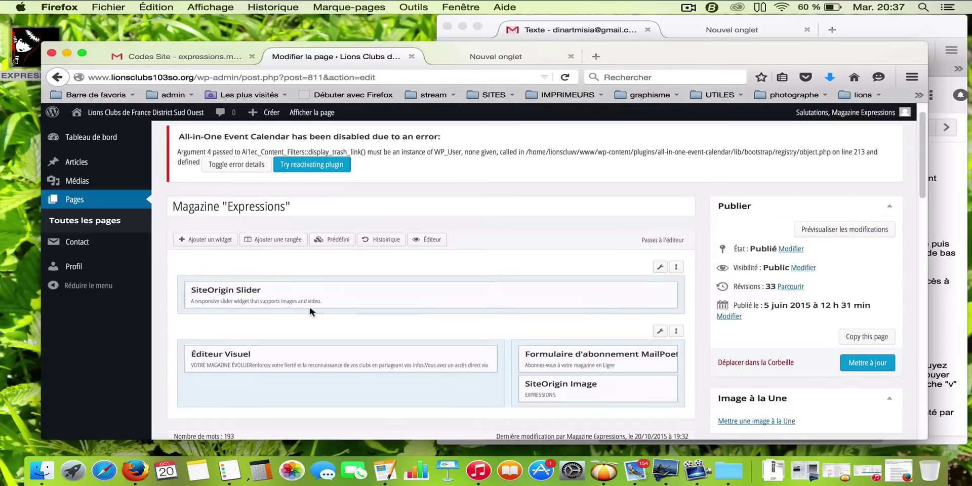
{"action": "scroll", "coordinate": [310, 311], "scroll_direction": "down", "scroll_amount": 2}
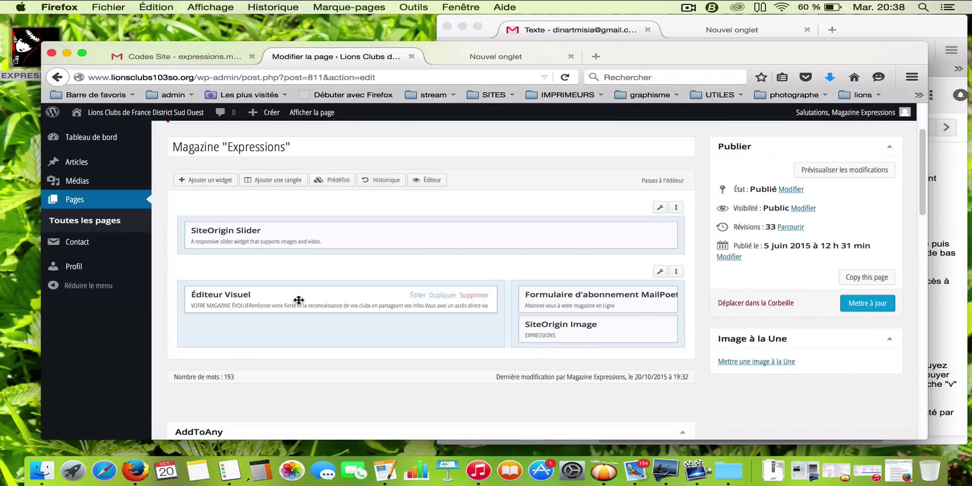
{"action": "left_click", "coordinate": [417, 297]}
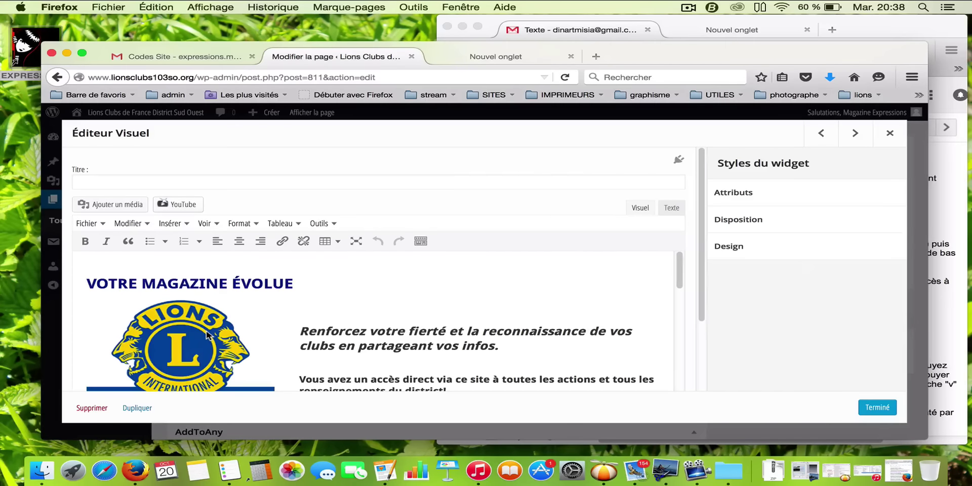
Delete the Lions logo image and the empty line below the heading VOTRE MAGAZINE ÉVOLUE.
{"action": "left_click", "coordinate": [206, 334]}
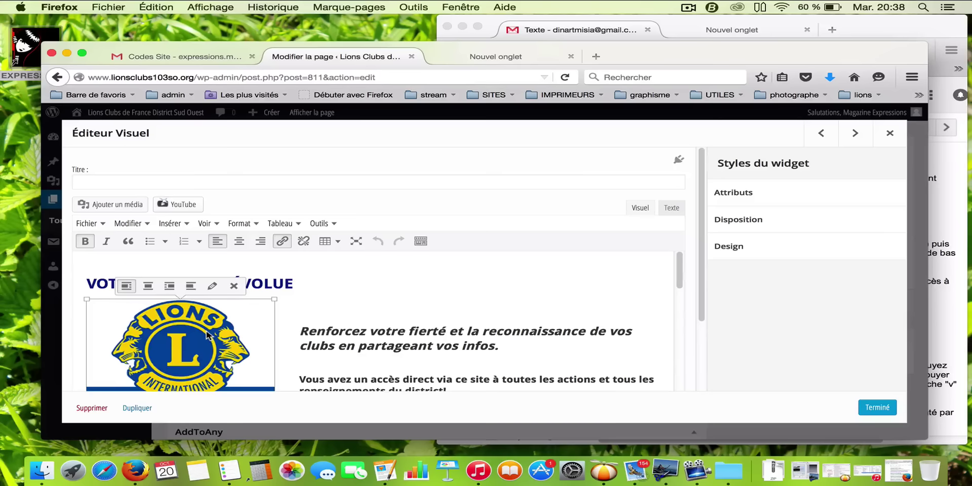
{"action": "key", "text": "BackSpace"}
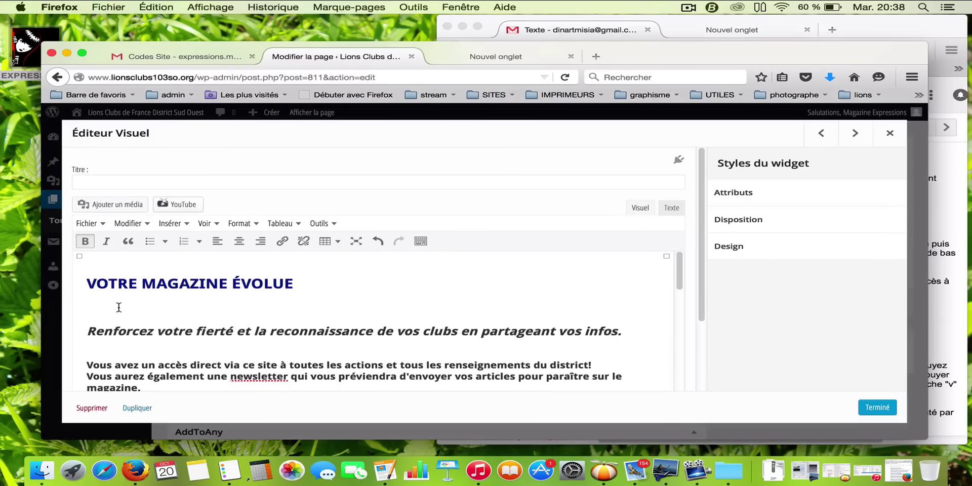
{"action": "key", "text": "BackSpace"}
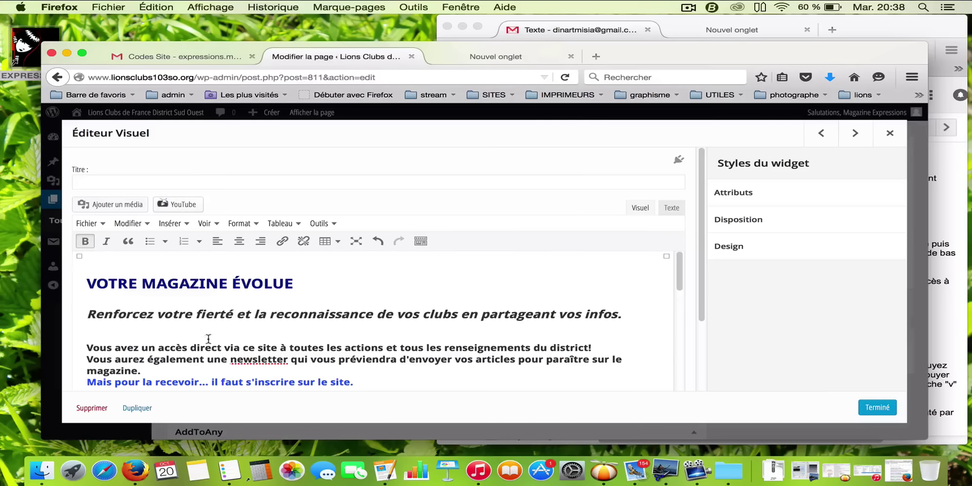
Upload lionlogo_2c.jpg from the img folder to the media library and insert it into the page.
{"action": "left_click", "coordinate": [127, 204]}
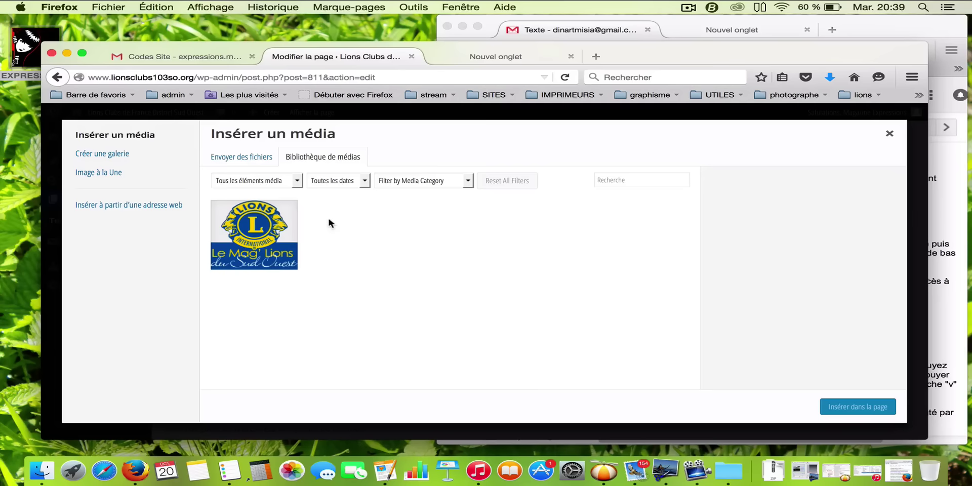
{"action": "left_click", "coordinate": [239, 158]}
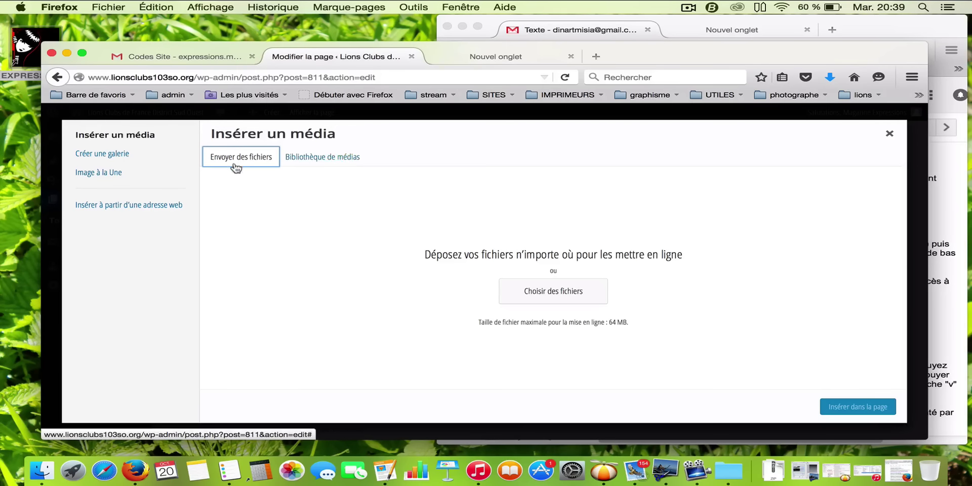
{"action": "left_click", "coordinate": [551, 293]}
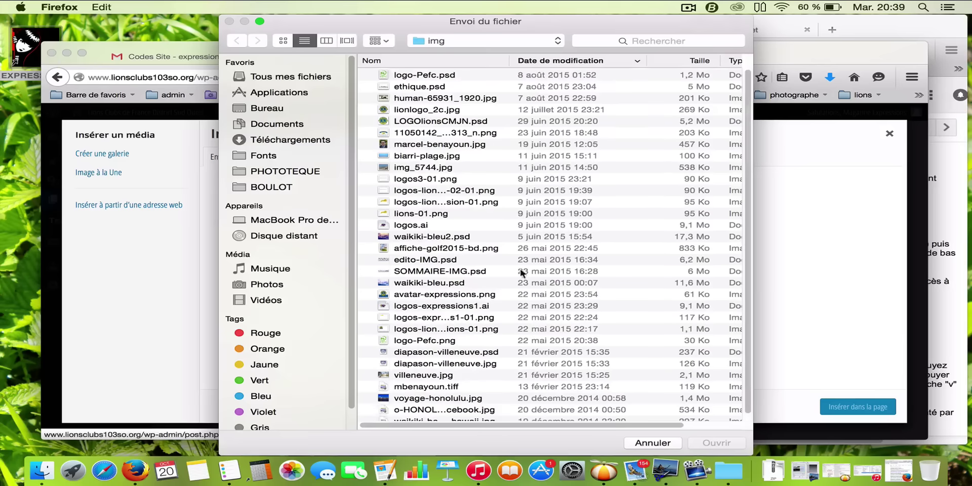
{"action": "double_click", "coordinate": [418, 109]}
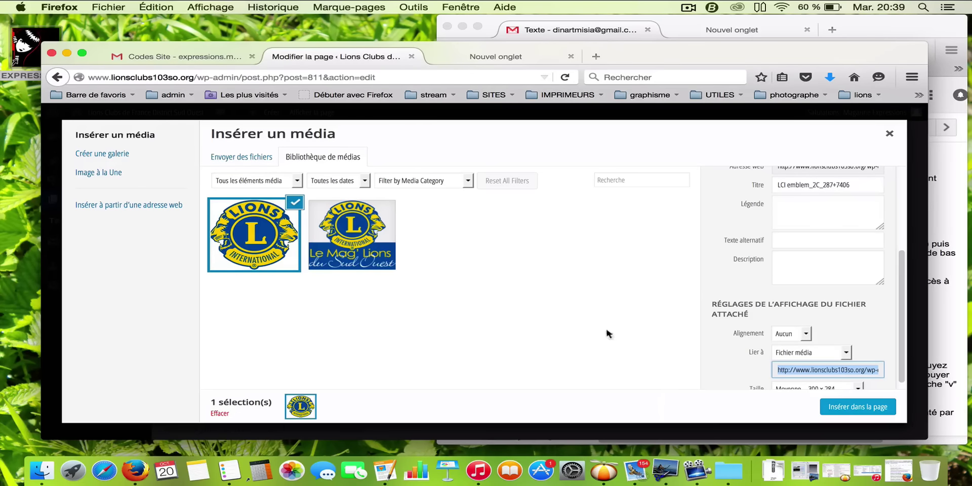
{"action": "left_click", "coordinate": [874, 410]}
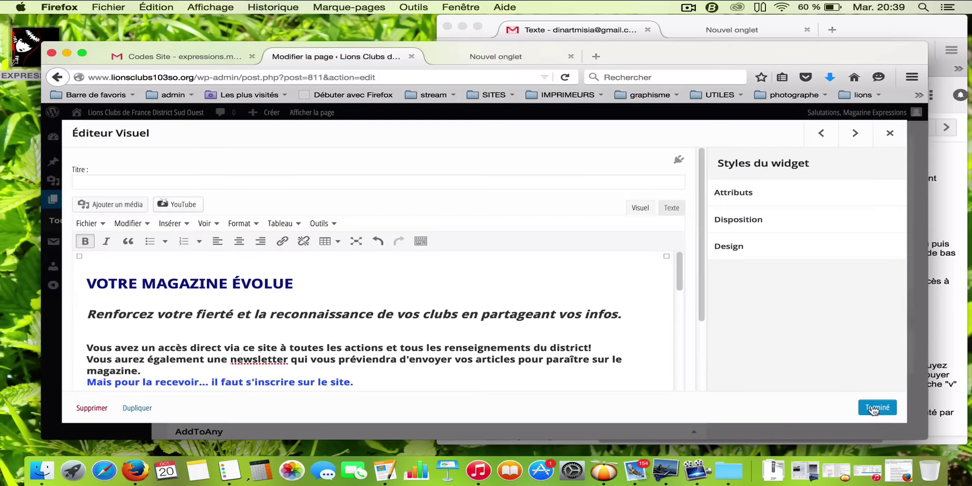
Try left alignment on the inserted Lions logo and switch it to centre alignment.
{"action": "scroll", "coordinate": [403, 341], "scroll_direction": "down", "scroll_amount": 3}
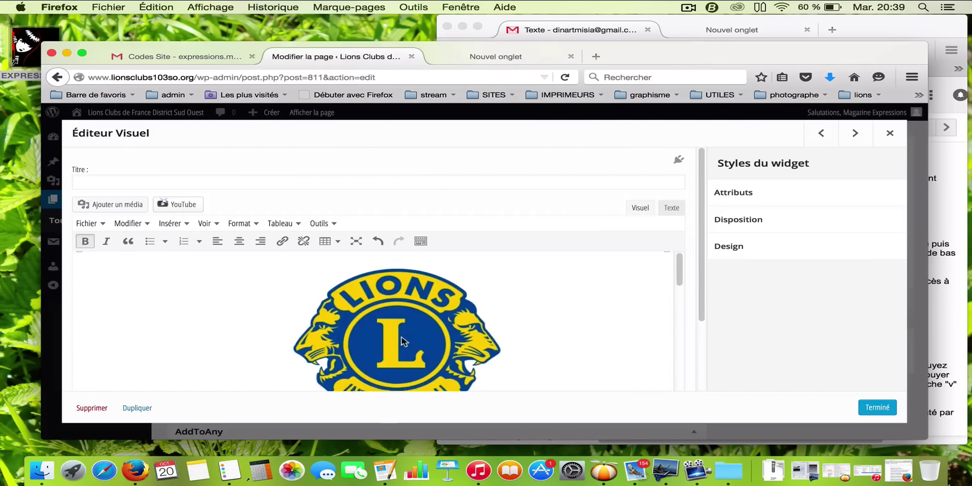
{"action": "scroll", "coordinate": [402, 340], "scroll_direction": "down", "scroll_amount": 2}
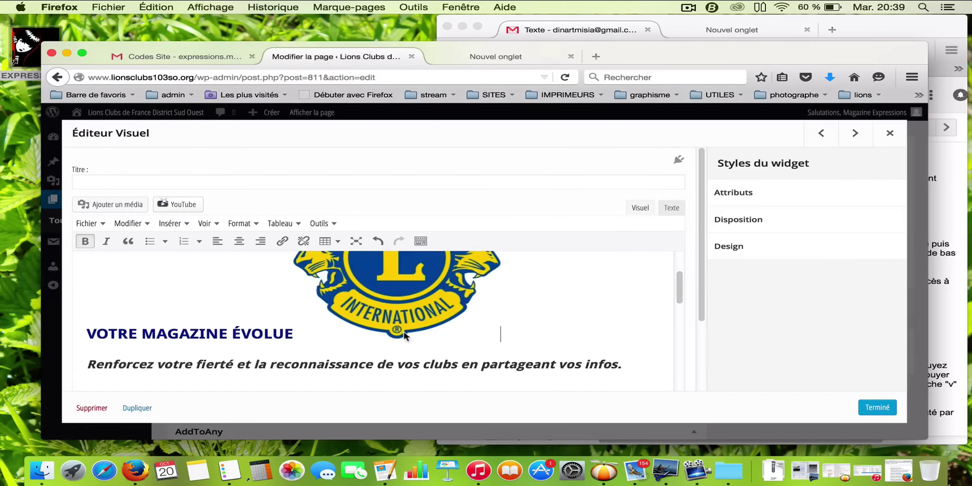
{"action": "left_click", "coordinate": [416, 313]}
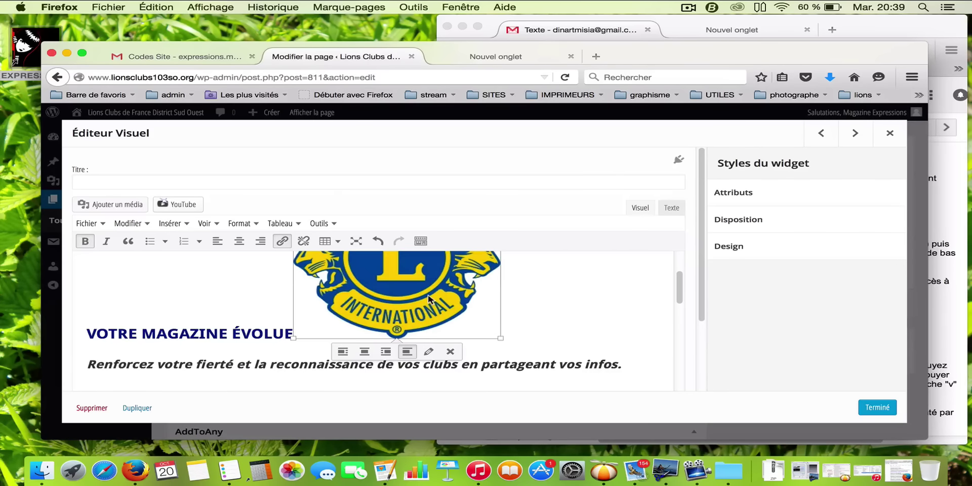
{"action": "left_click", "coordinate": [343, 351]}
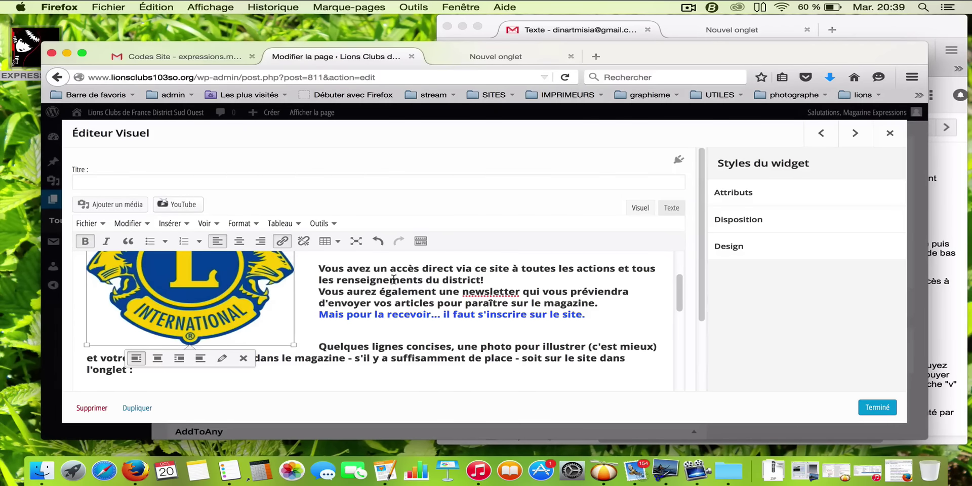
{"action": "left_click", "coordinate": [158, 358]}
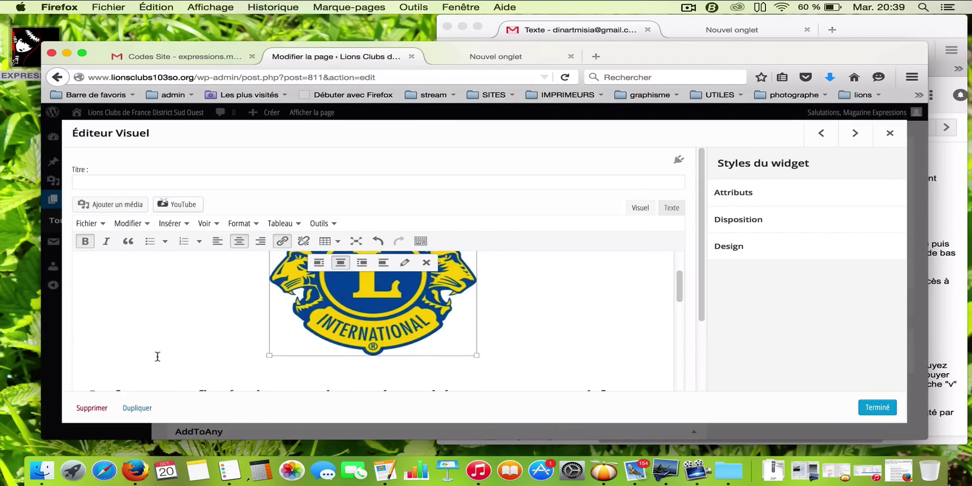
Try right alignment and no alignment on the inserted Lions logo, and settle on left alignment.
{"action": "left_click", "coordinate": [362, 262]}
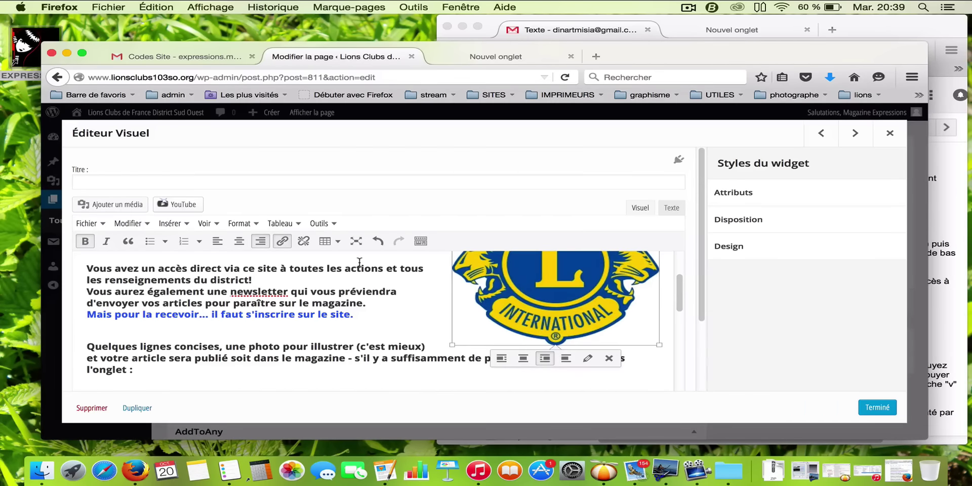
{"action": "left_click", "coordinate": [563, 358]}
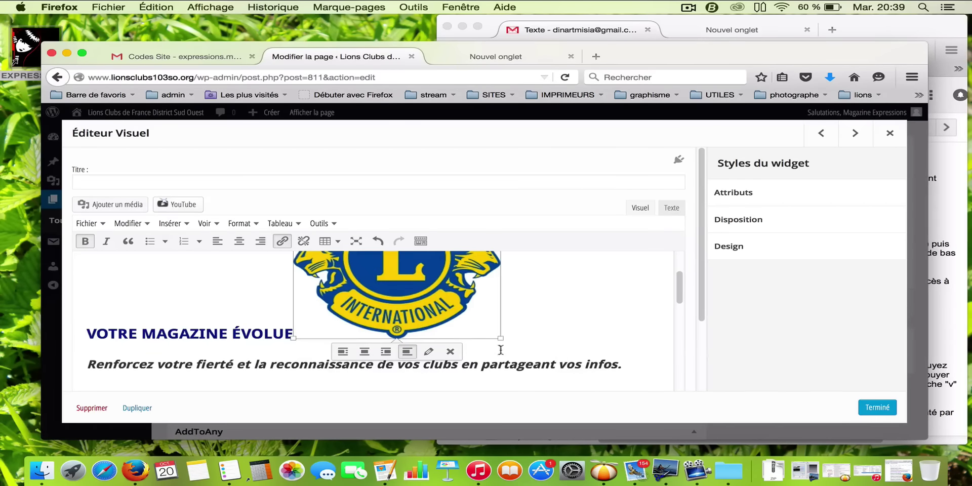
{"action": "left_click", "coordinate": [344, 355]}
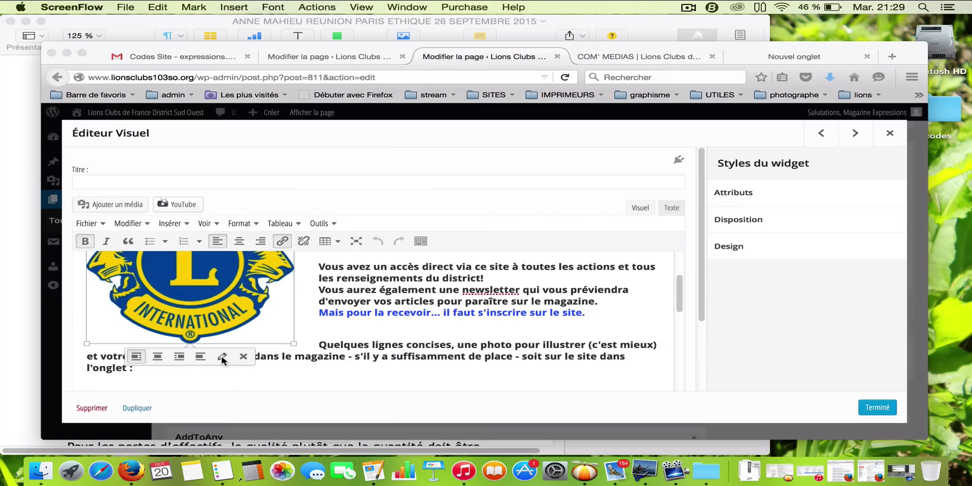
Open the Lions logo's image details and try the sizes Miniature – 150 × 150 and Taille originale – 900 × 852.
{"action": "left_click", "coordinate": [223, 360]}
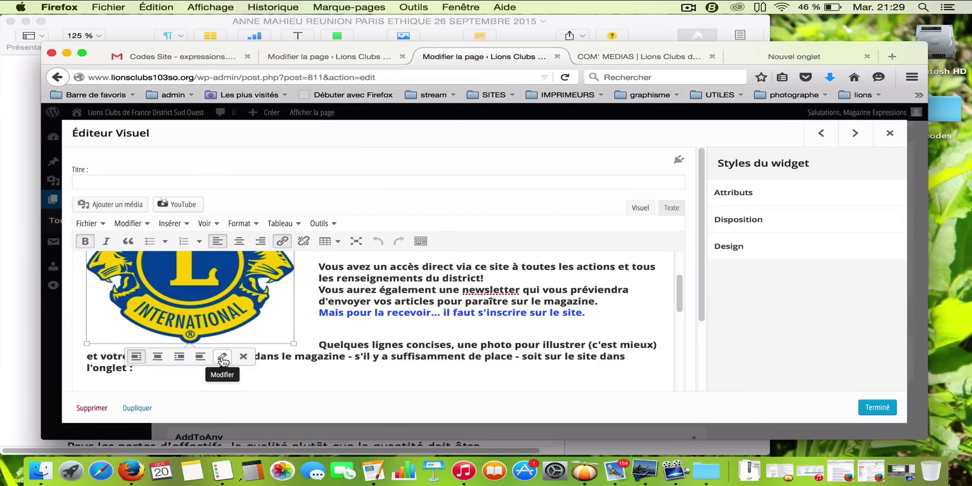
{"action": "left_click", "coordinate": [223, 360]}
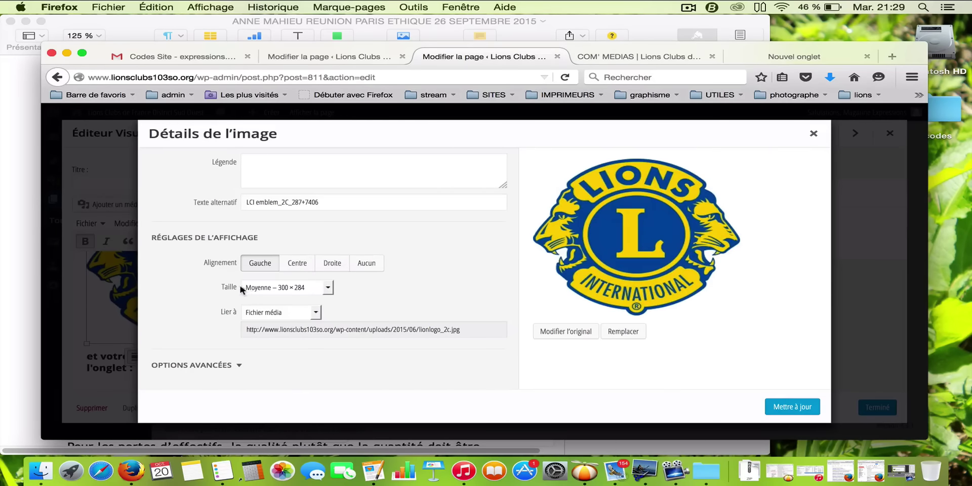
{"action": "left_click", "coordinate": [329, 288]}
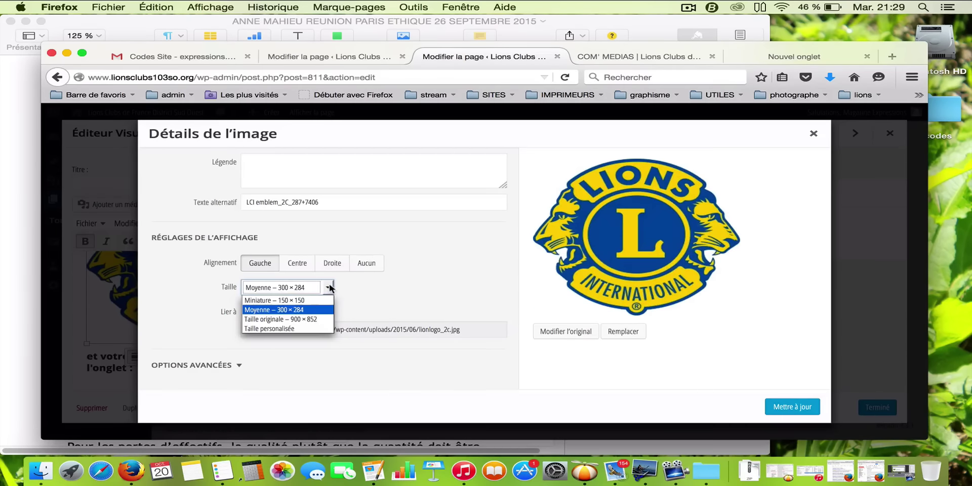
{"action": "left_click", "coordinate": [301, 300]}
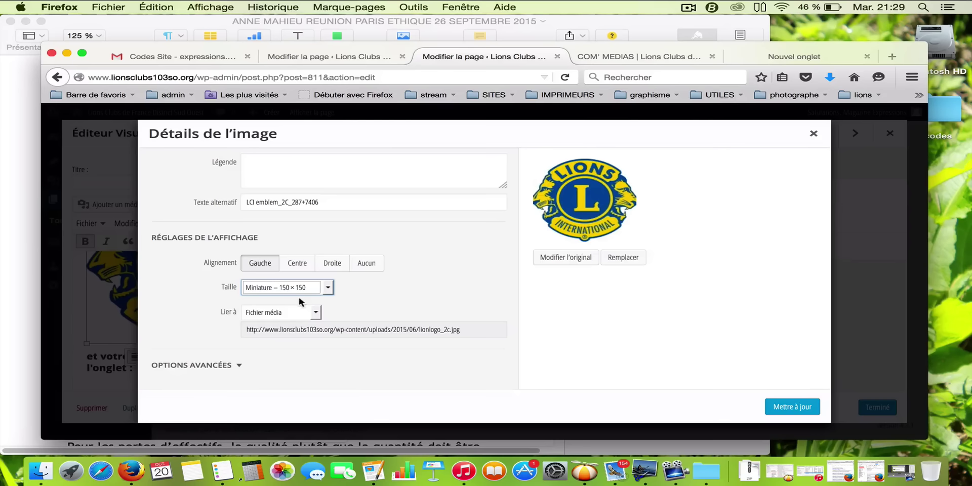
{"action": "left_click", "coordinate": [327, 288]}
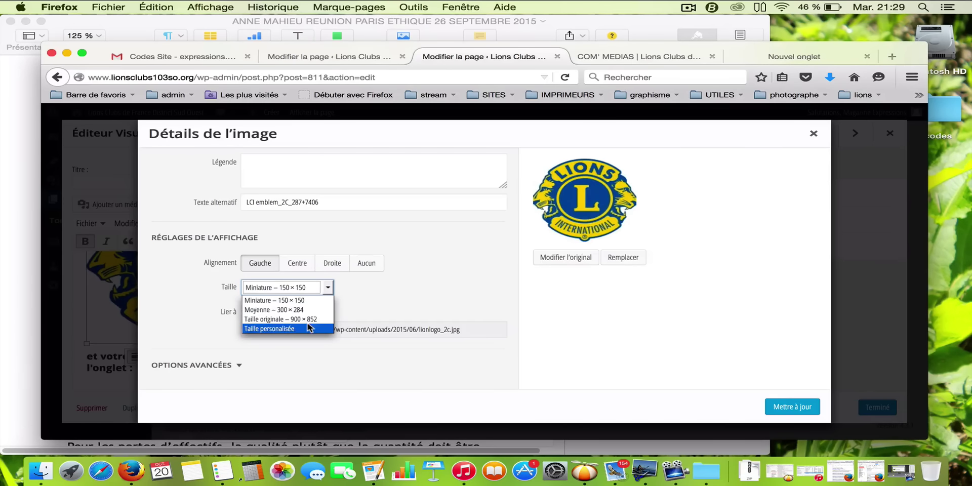
{"action": "left_click", "coordinate": [310, 319]}
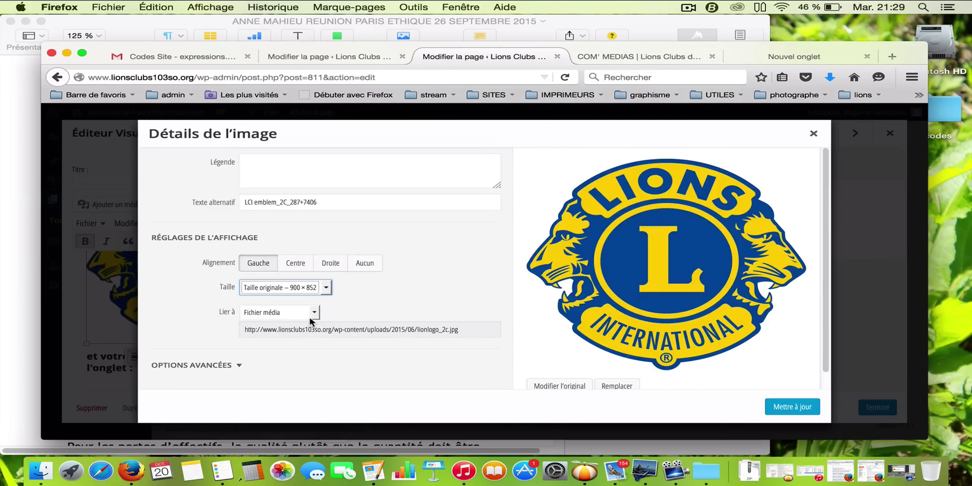
Give the Lions logo a custom size (Taille personalisée) of 310 × 293 px.
{"action": "left_click", "coordinate": [324, 286]}
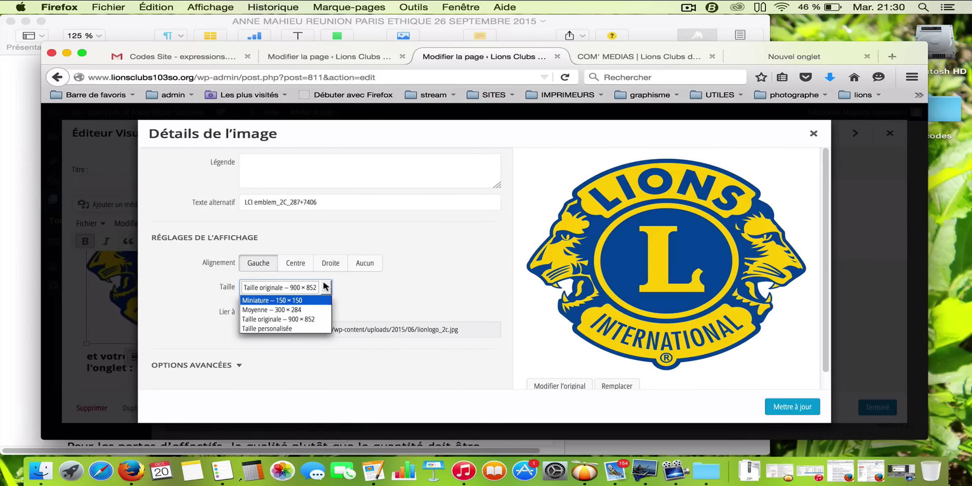
{"action": "left_click", "coordinate": [284, 327]}
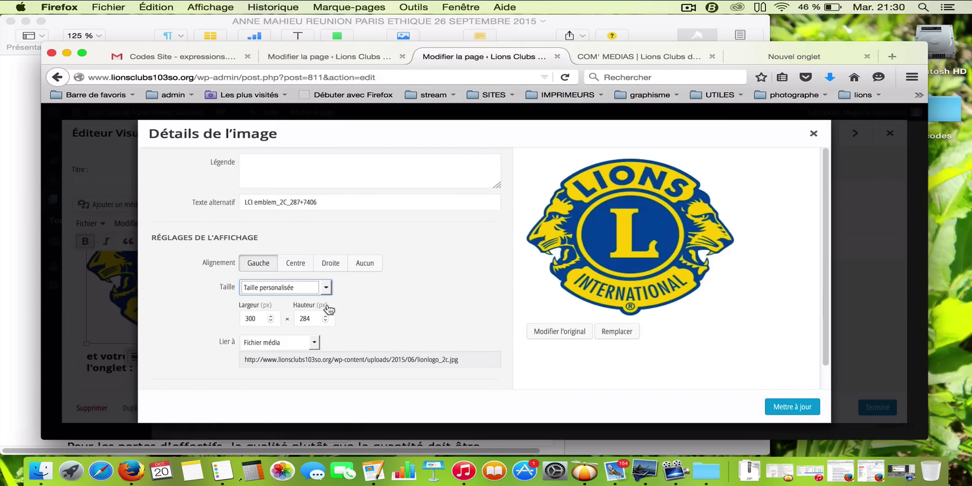
{"action": "left_click", "coordinate": [272, 316]}
Set the logo to link to a custom link (Lien personnalisé), keeping the lionlogo_2c.jpg address, and update the image details.
{"action": "left_click", "coordinate": [313, 342]}
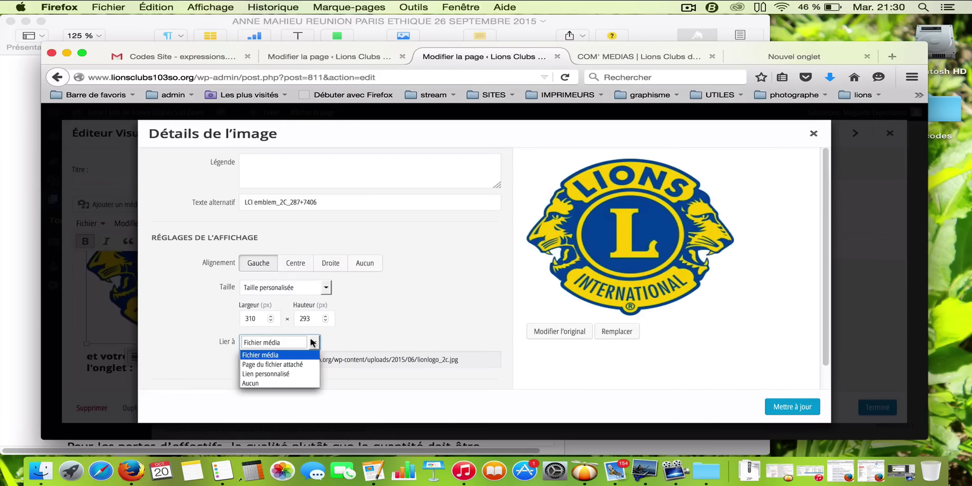
{"action": "left_click", "coordinate": [316, 343]}
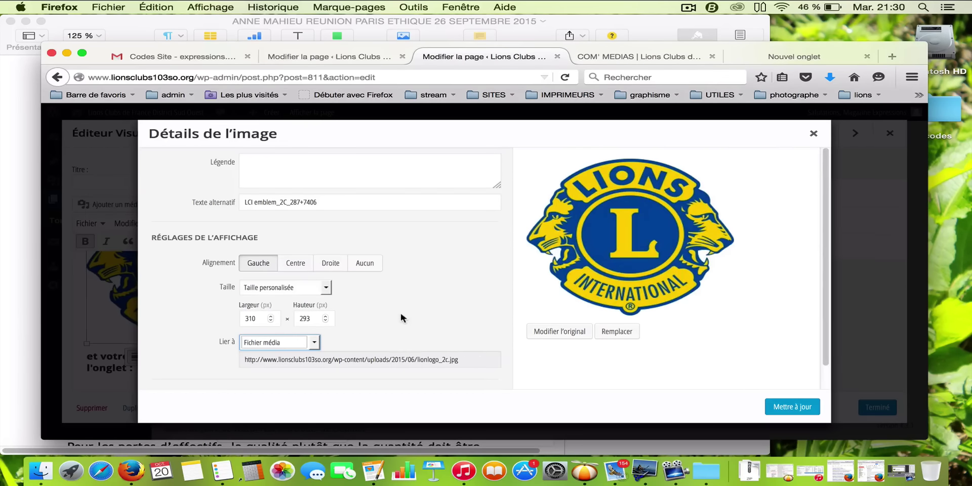
{"action": "left_click", "coordinate": [317, 342]}
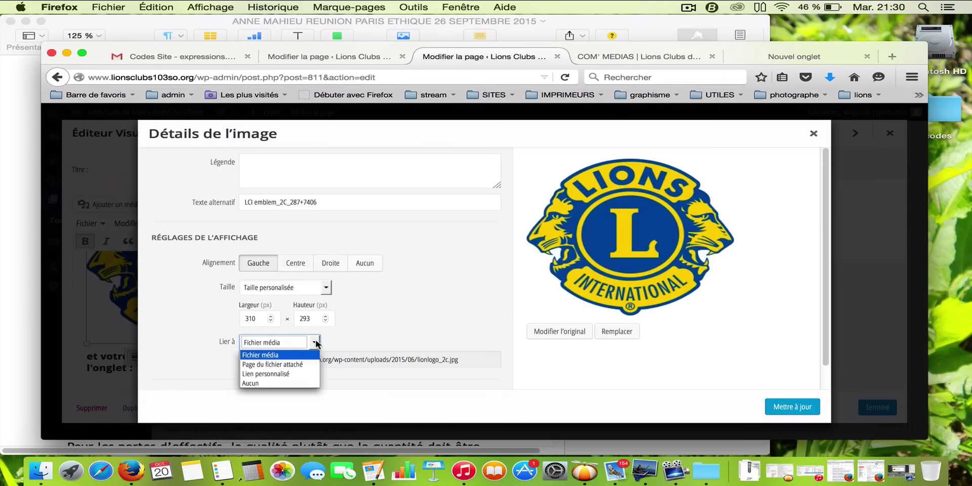
{"action": "left_click", "coordinate": [295, 374]}
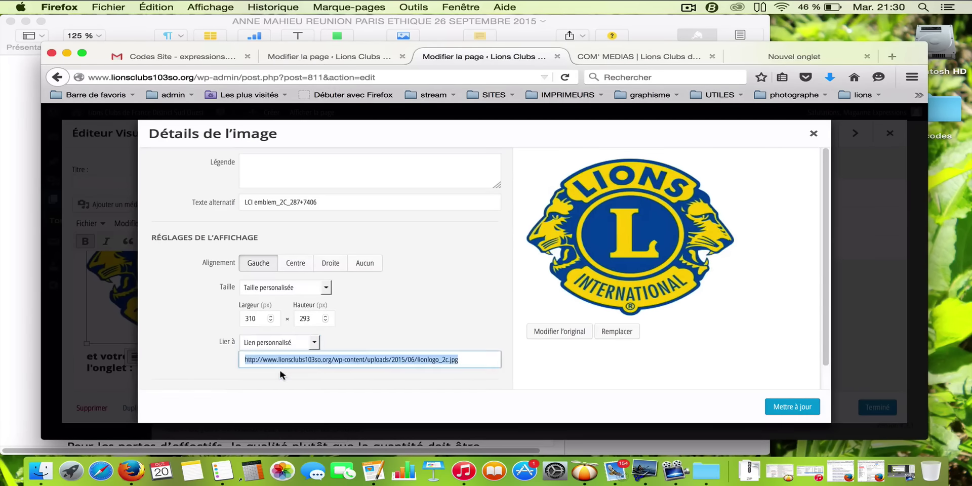
{"action": "left_click", "coordinate": [466, 359]}
{"action": "triple_click", "coordinate": [353, 361]}
{"action": "left_click", "coordinate": [800, 410]}
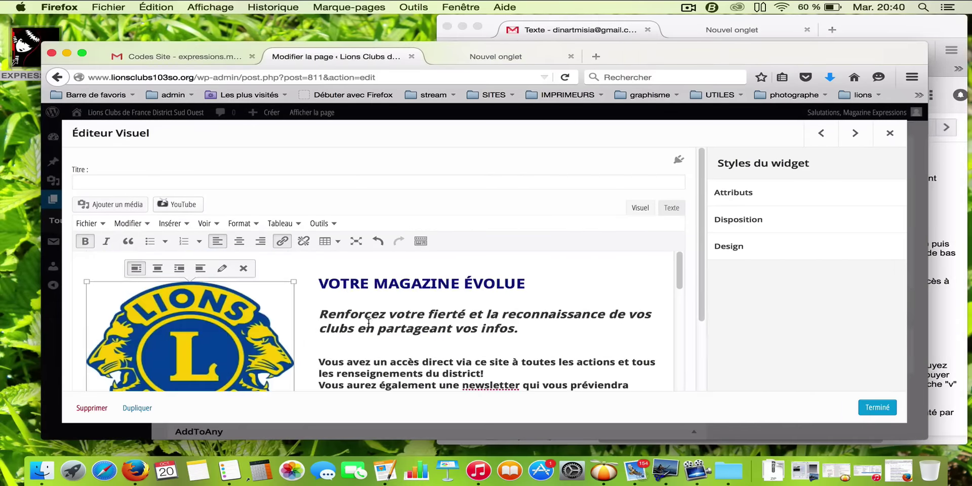
Review the rest of the widget's content and inspect the link on the Google+ icon beside COMMENTEZ VOS ACTUS.
{"action": "scroll", "coordinate": [368, 323], "scroll_direction": "down", "scroll_amount": 6}
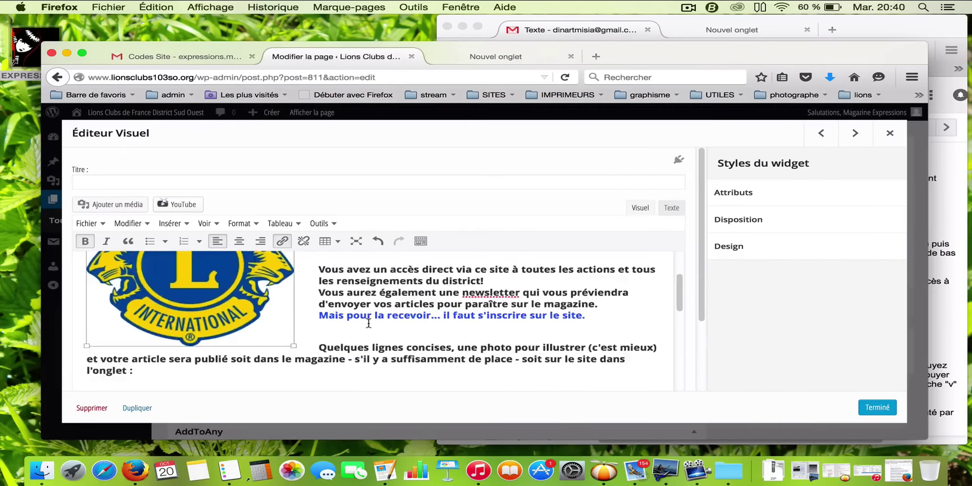
{"action": "scroll", "coordinate": [367, 322], "scroll_direction": "down", "scroll_amount": 6}
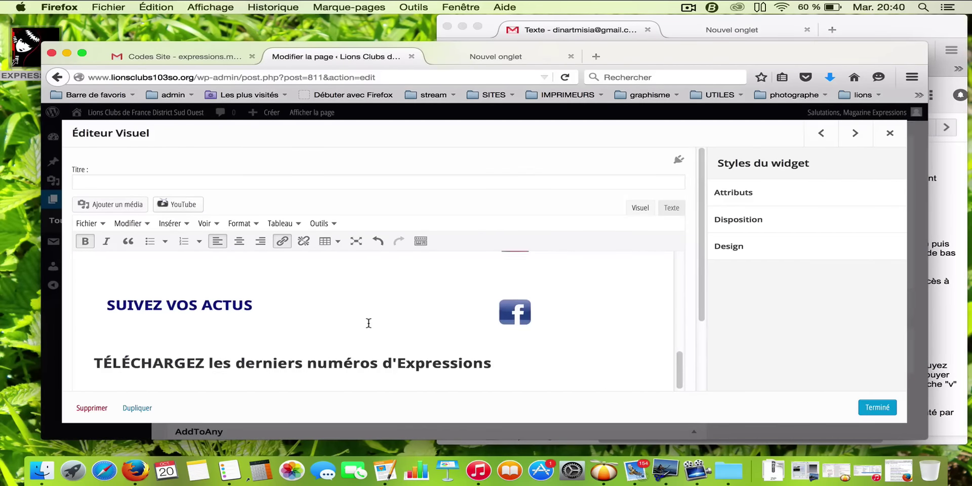
{"action": "scroll", "coordinate": [298, 308], "scroll_direction": "up", "scroll_amount": 3}
{"action": "scroll", "coordinate": [298, 307], "scroll_direction": "up", "scroll_amount": 4}
{"action": "scroll", "coordinate": [304, 284], "scroll_direction": "down", "scroll_amount": 5}
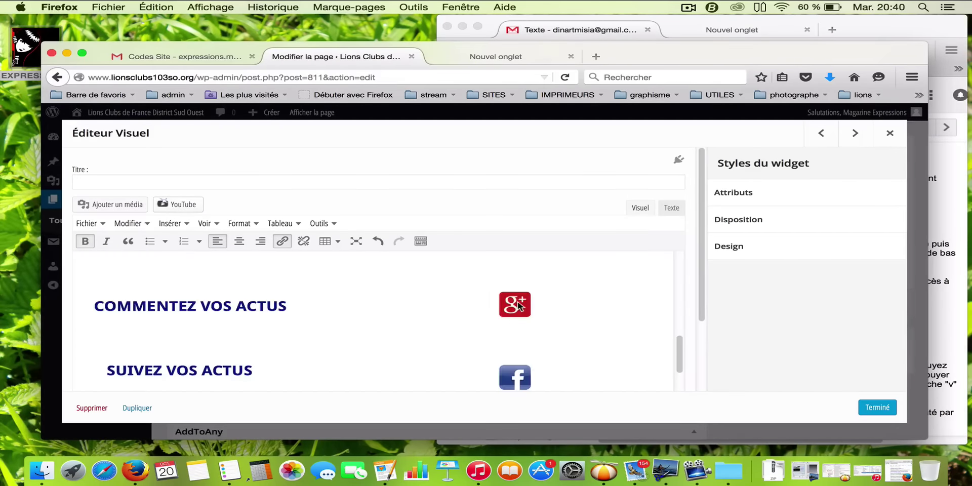
{"action": "left_click", "coordinate": [517, 304]}
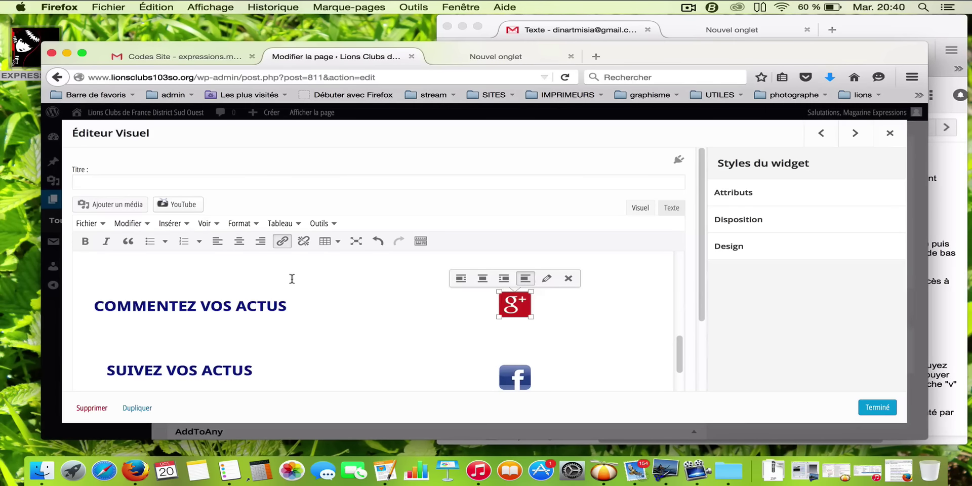
{"action": "left_click", "coordinate": [283, 242]}
{"action": "scroll", "coordinate": [399, 336], "scroll_direction": "down", "scroll_amount": 5}
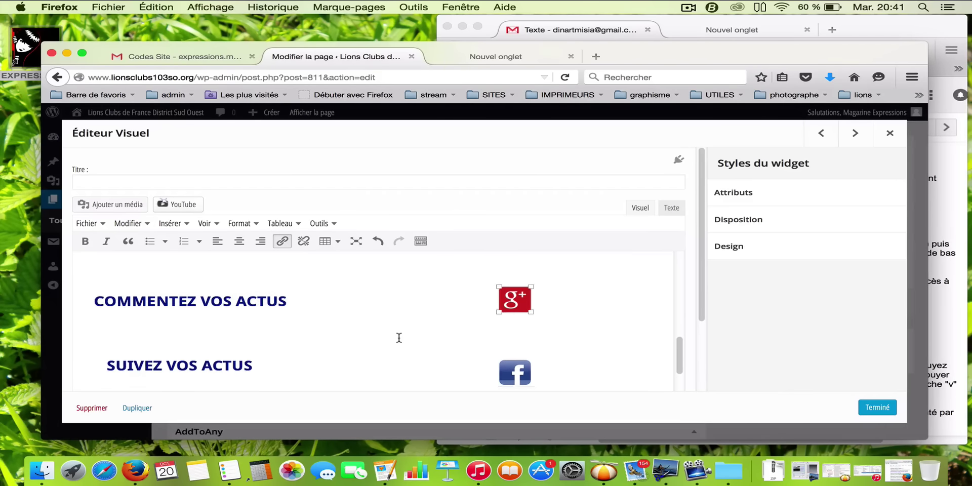
{"action": "scroll", "coordinate": [399, 337], "scroll_direction": "up", "scroll_amount": 5}
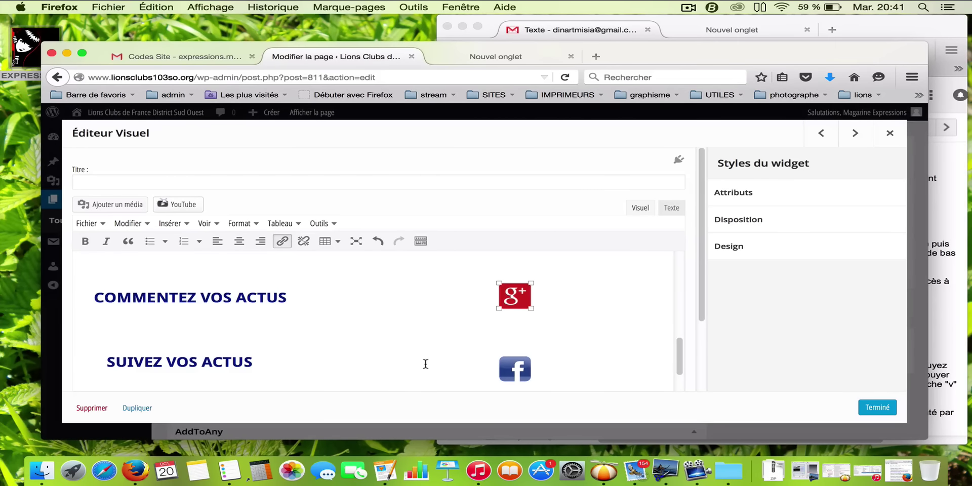
Finish the widget edit and update the Magazine "Expressions" page, and open the published page in a new browser tab.
{"action": "left_click", "coordinate": [879, 408]}
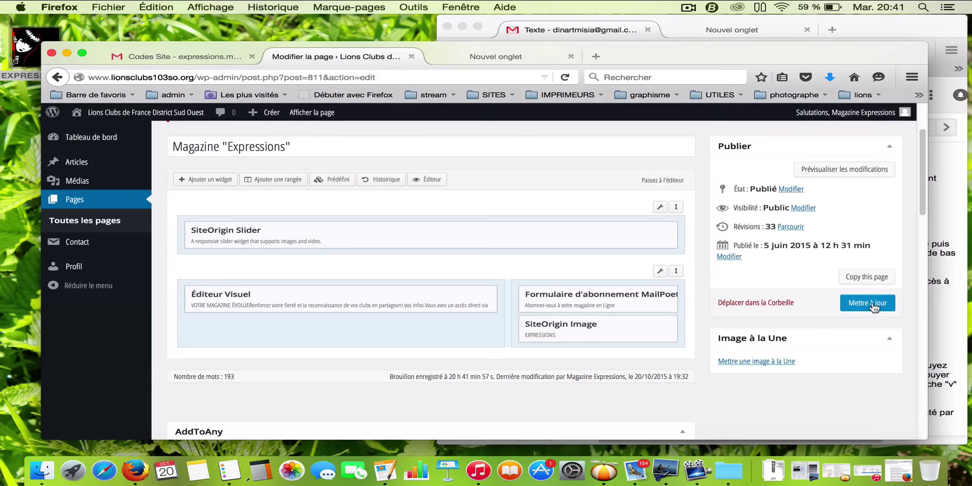
{"action": "left_click", "coordinate": [873, 306]}
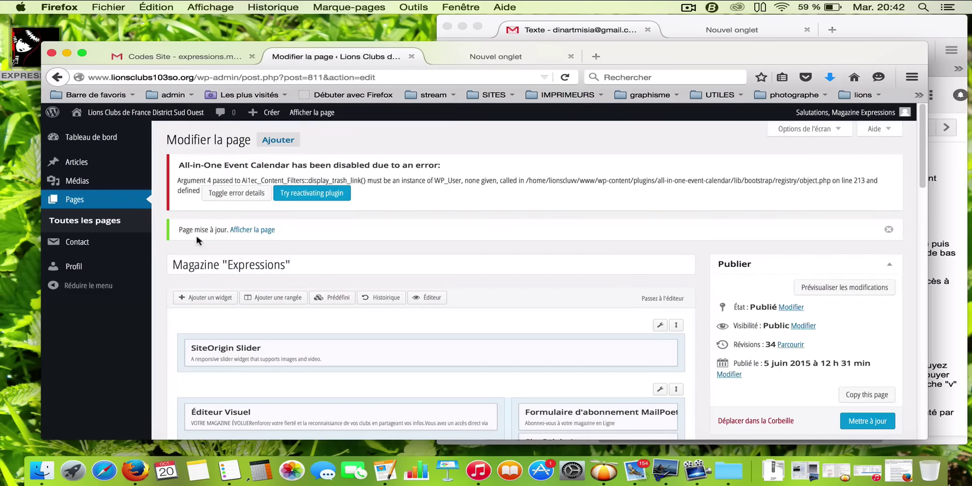
{"action": "right_click", "coordinate": [260, 232]}
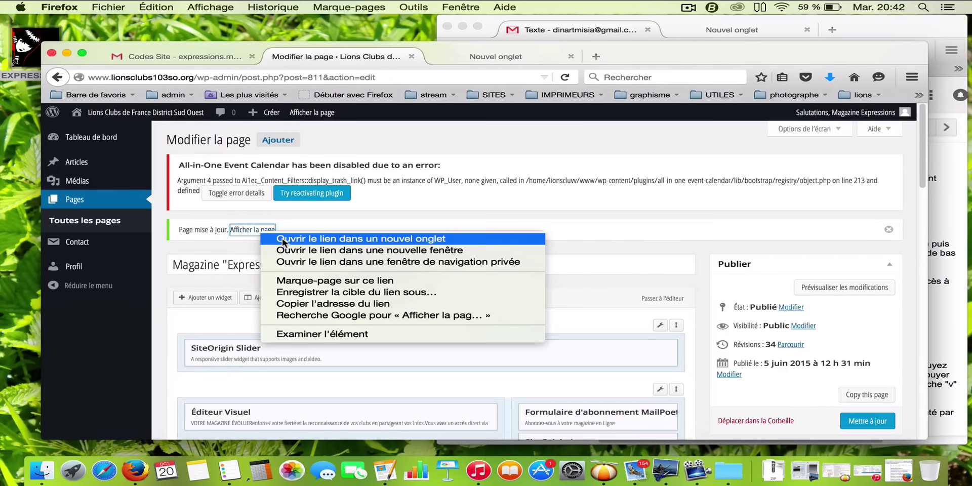
{"action": "left_click", "coordinate": [282, 240]}
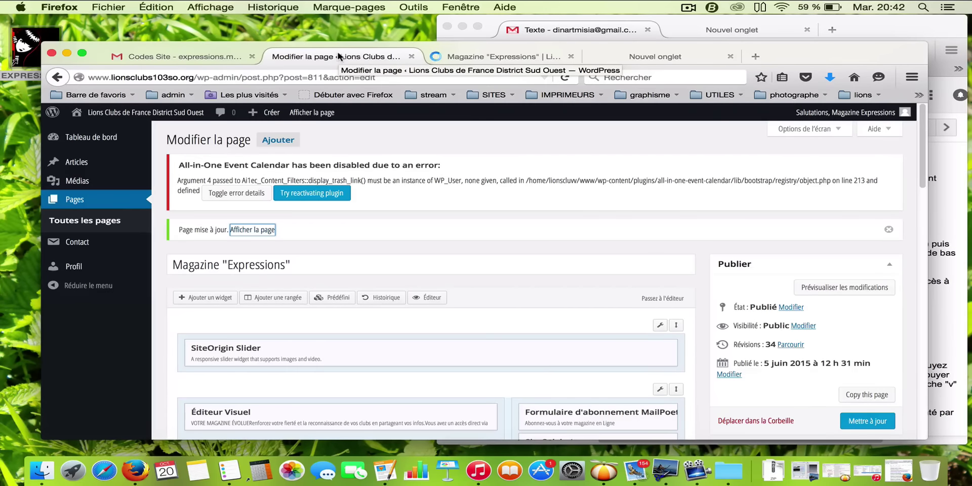
{"action": "left_click", "coordinate": [490, 57]}
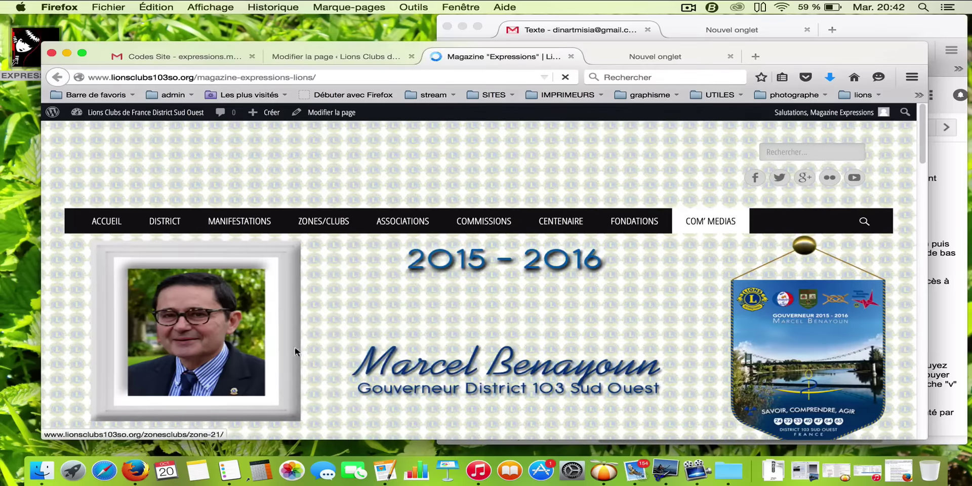
Examine the published Magazine "Expressions" page, from the banner and Lions logo to the subscription form, social icons and magazine download links.
{"action": "scroll", "coordinate": [363, 339], "scroll_direction": "down", "scroll_amount": 5}
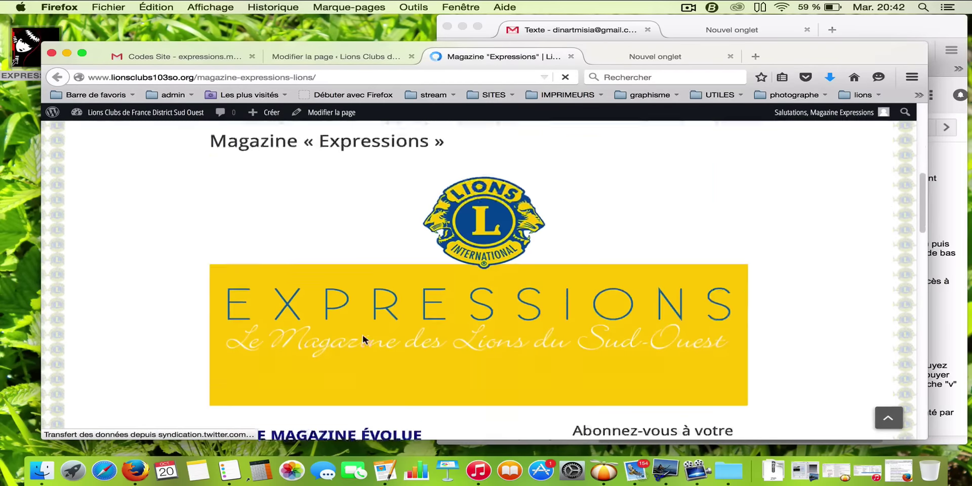
{"action": "scroll", "coordinate": [362, 339], "scroll_direction": "down", "scroll_amount": 4}
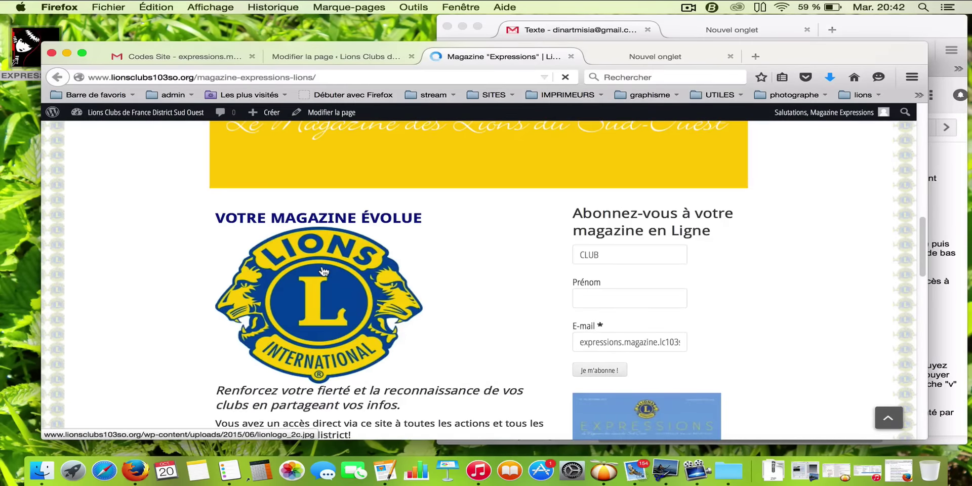
{"action": "scroll", "coordinate": [323, 271], "scroll_direction": "down", "scroll_amount": 2}
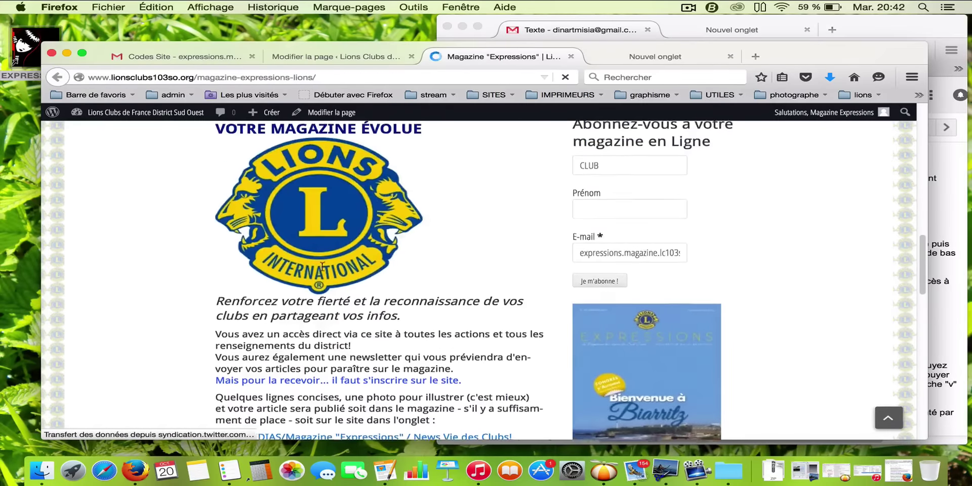
{"action": "scroll", "coordinate": [322, 266], "scroll_direction": "up", "scroll_amount": 2}
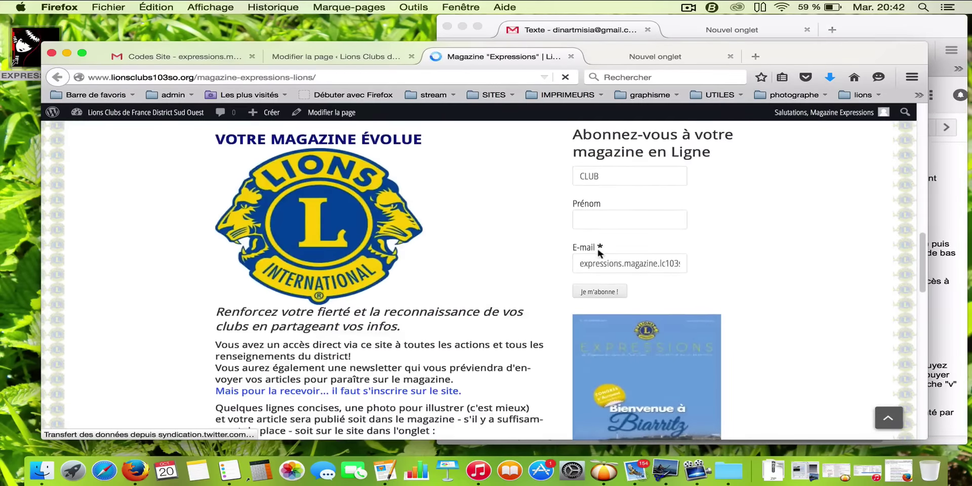
{"action": "scroll", "coordinate": [690, 274], "scroll_direction": "down", "scroll_amount": 5}
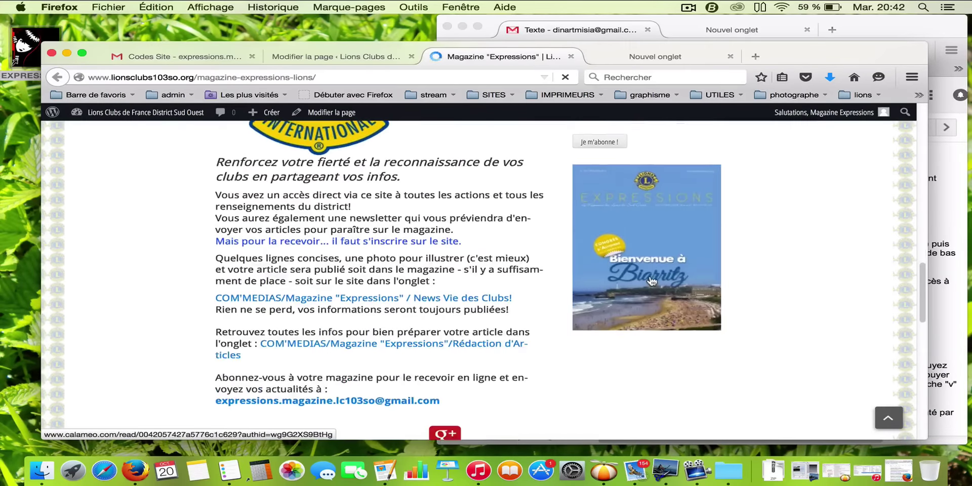
{"action": "scroll", "coordinate": [652, 282], "scroll_direction": "down", "scroll_amount": 3}
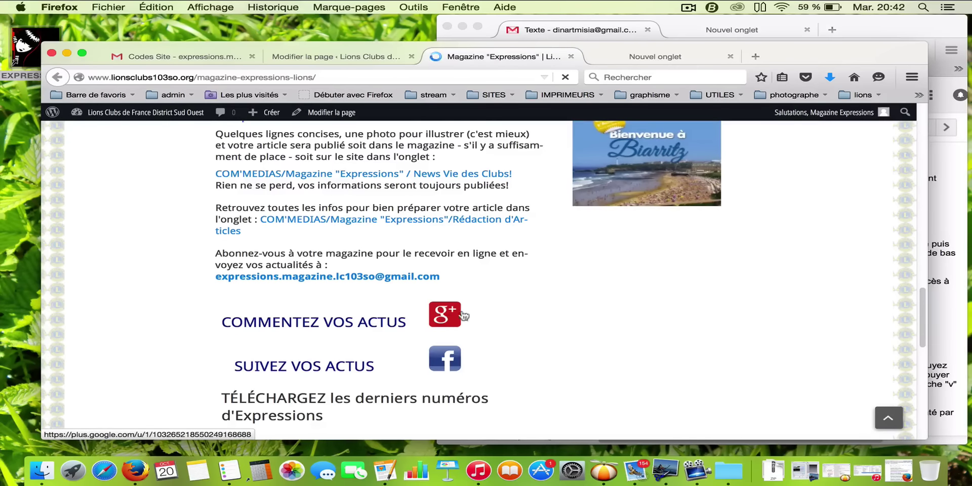
{"action": "scroll", "coordinate": [535, 319], "scroll_direction": "down", "scroll_amount": 3}
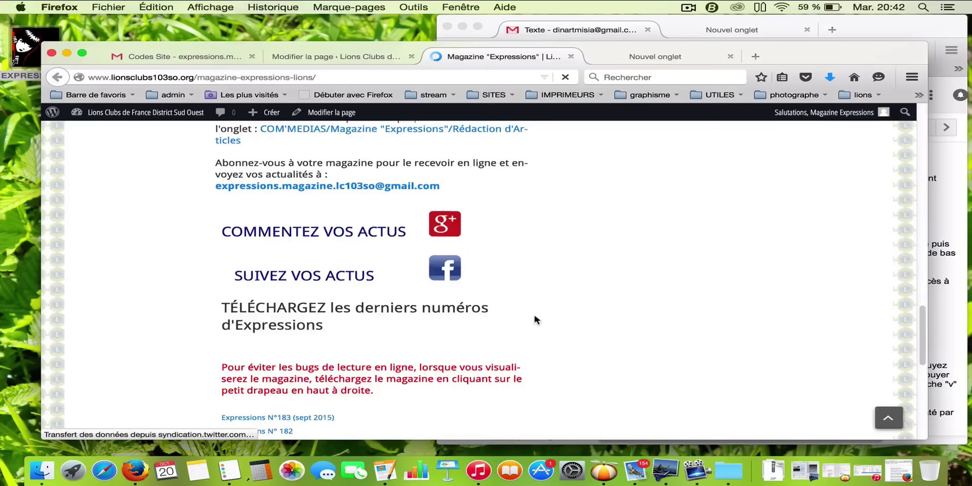
{"action": "scroll", "coordinate": [536, 319], "scroll_direction": "down", "scroll_amount": 5}
{"action": "scroll", "coordinate": [536, 319], "scroll_direction": "up", "scroll_amount": 10}
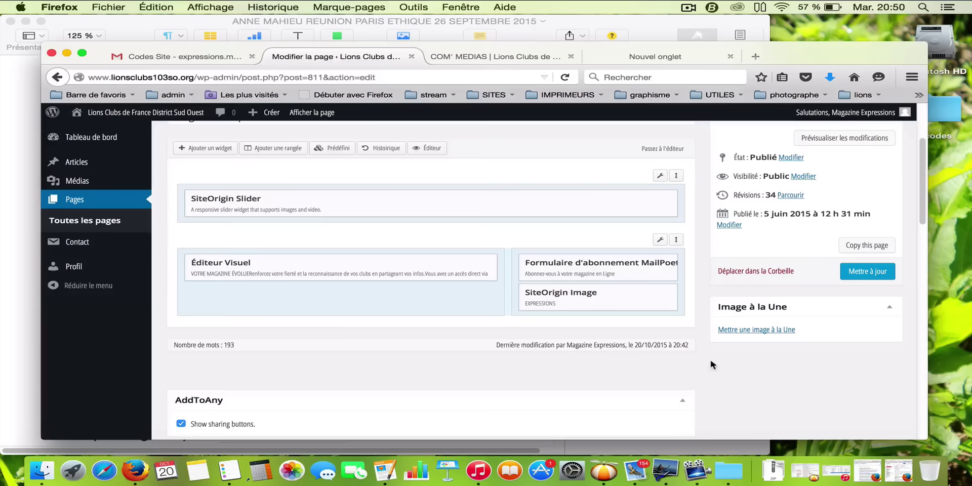
Open the Ethique page for editing from the list of all site pages.
{"action": "left_click", "coordinate": [92, 222]}
{"action": "left_click", "coordinate": [210, 377]}
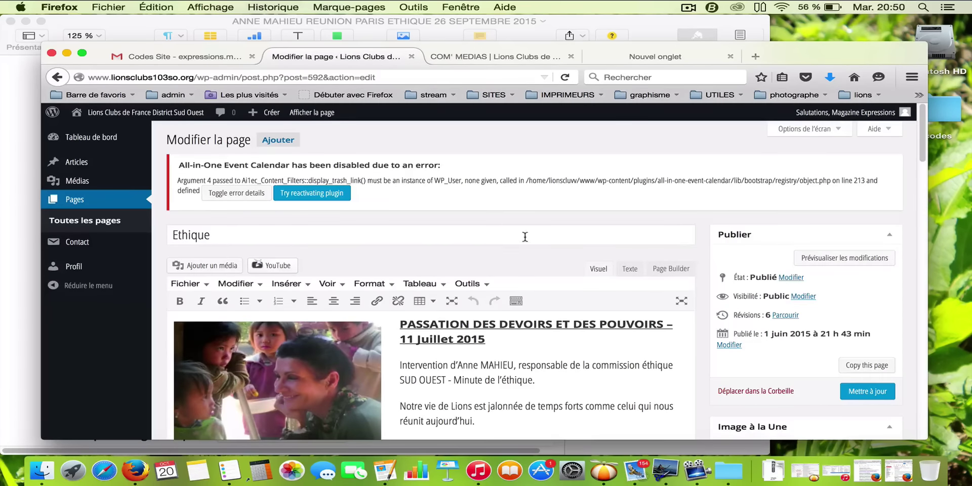
{"action": "scroll", "coordinate": [496, 226], "scroll_direction": "down", "scroll_amount": 5}
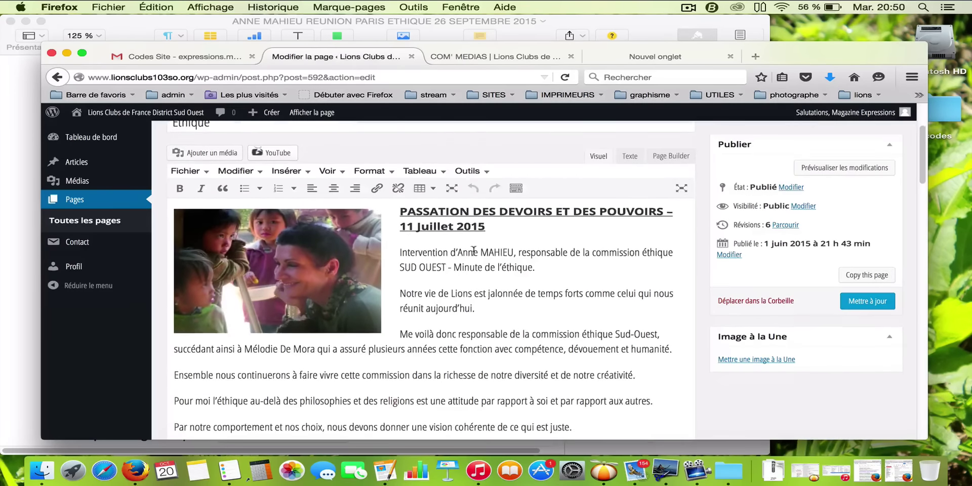
Switch to the Pages document of the 26 September 2015 Paris ethics meeting and copy its entire text, from heading to closing sentence.
{"action": "left_click", "coordinate": [13, 171]}
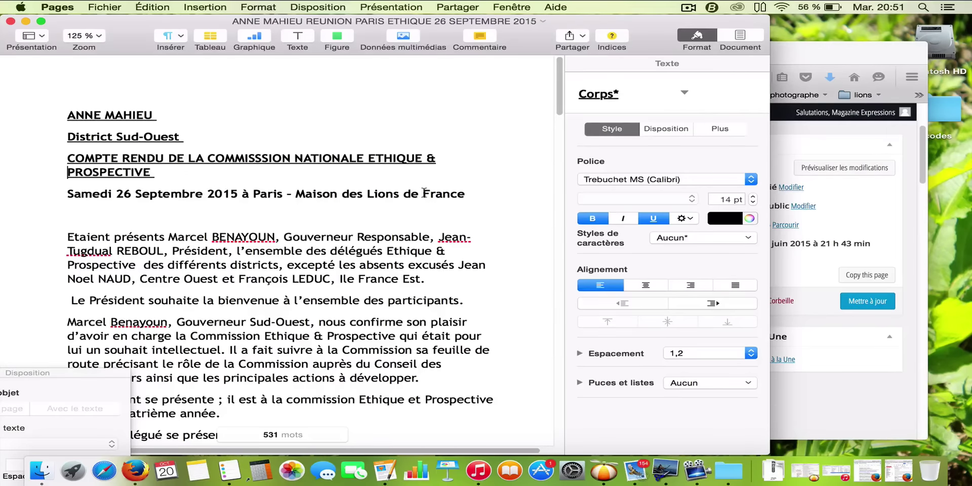
{"action": "left_click_drag", "start_coordinate": [69, 117], "coordinate": [333, 361]}
{"action": "scroll", "coordinate": [333, 361], "scroll_direction": "up", "scroll_amount": 3}
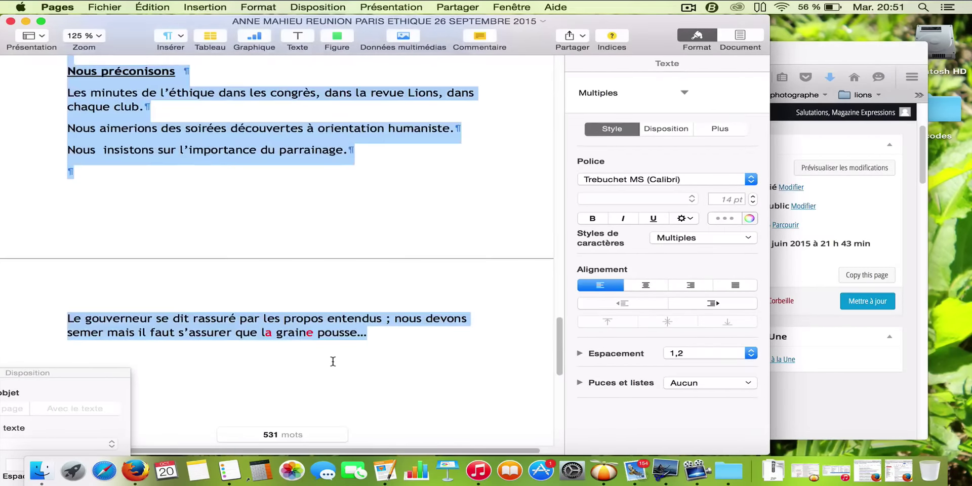
{"action": "right_click", "coordinate": [281, 148]}
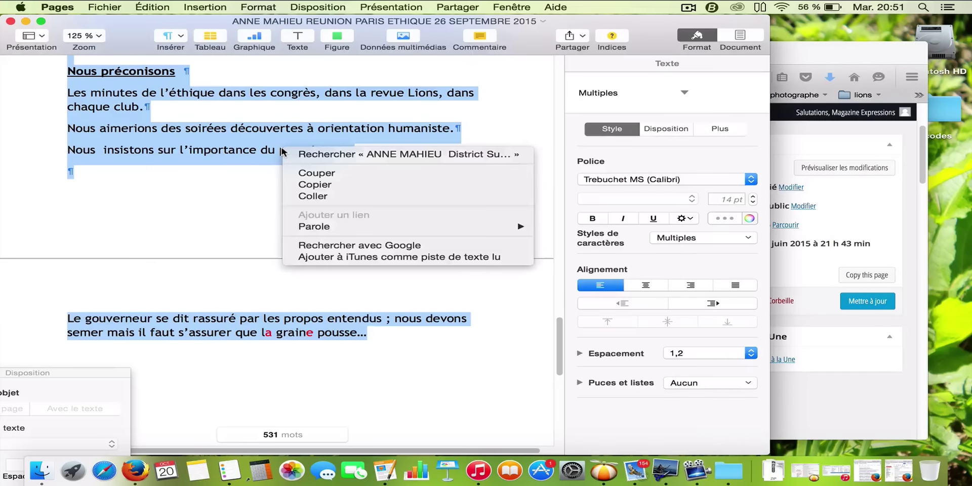
{"action": "left_click", "coordinate": [320, 184]}
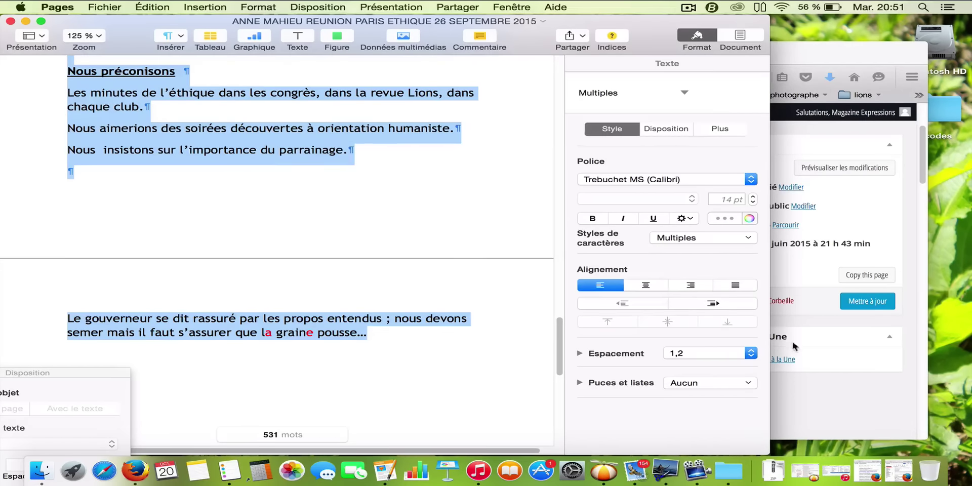
Back in Firefox, insert blank lines and a dashed separator above the "PASSATION DES DEVOIRS ET DES POUVOIRS – 11 Juillet 2015" heading.
{"action": "left_click", "coordinate": [836, 391]}
{"action": "left_click", "coordinate": [451, 292]}
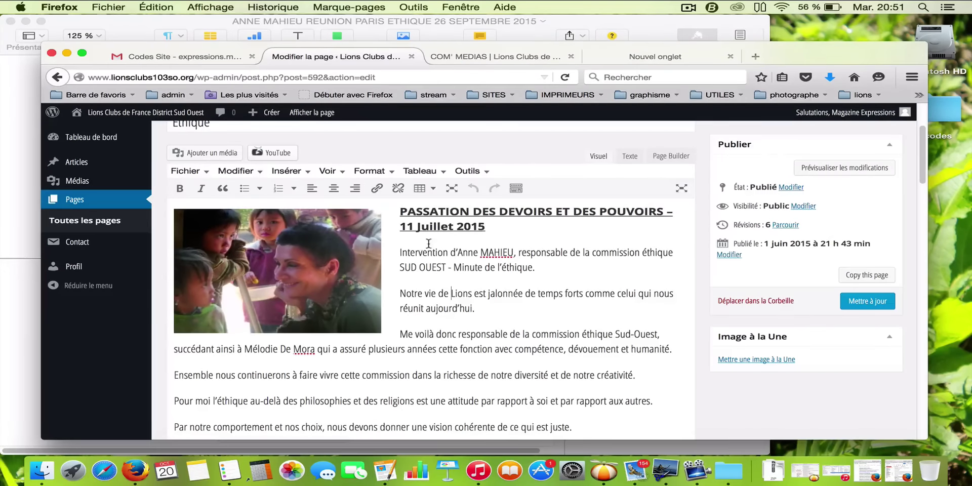
{"action": "left_click", "coordinate": [401, 211]}
{"action": "key", "text": "Return"}
{"action": "key", "text": "Return"}
{"action": "key", "text": "Return"}
{"action": "key", "text": "Return"}
{"action": "key", "text": "Return"}
{"action": "key", "text": "Return"}
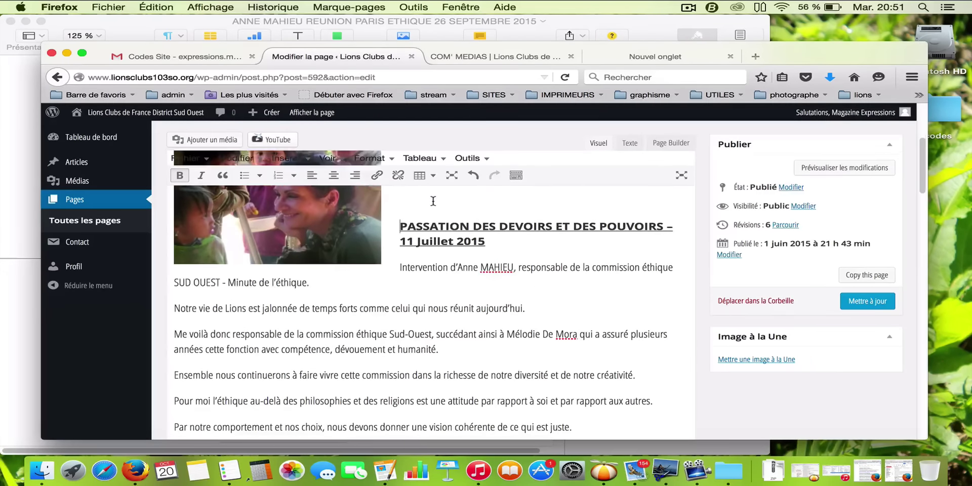
{"action": "key", "text": "Return"}
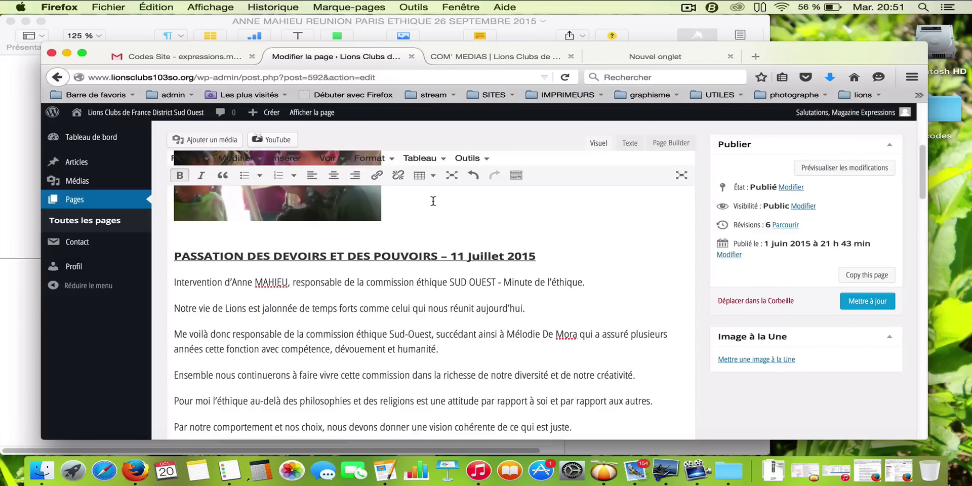
{"action": "key", "text": "Return"}
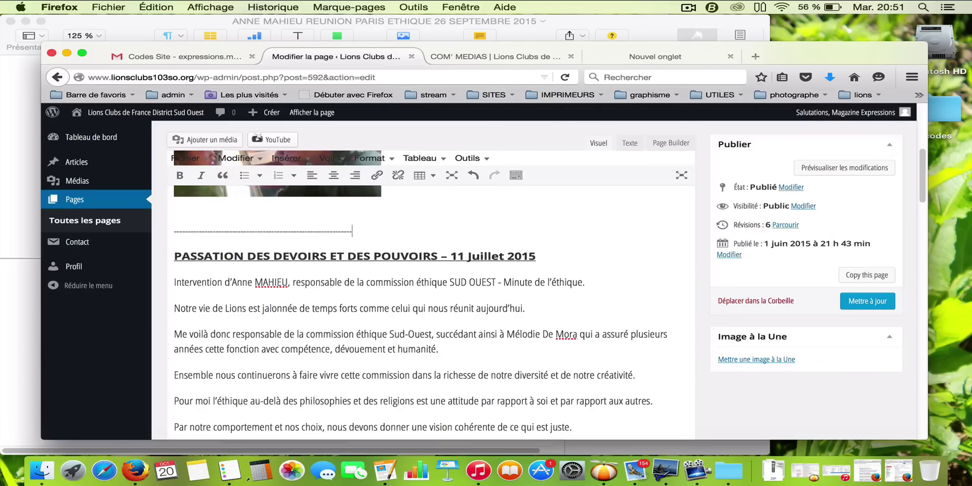
Paste the copied meeting report beside the photo at the start of the Ethique page content.
{"action": "scroll", "coordinate": [421, 207], "scroll_direction": "up", "scroll_amount": 5}
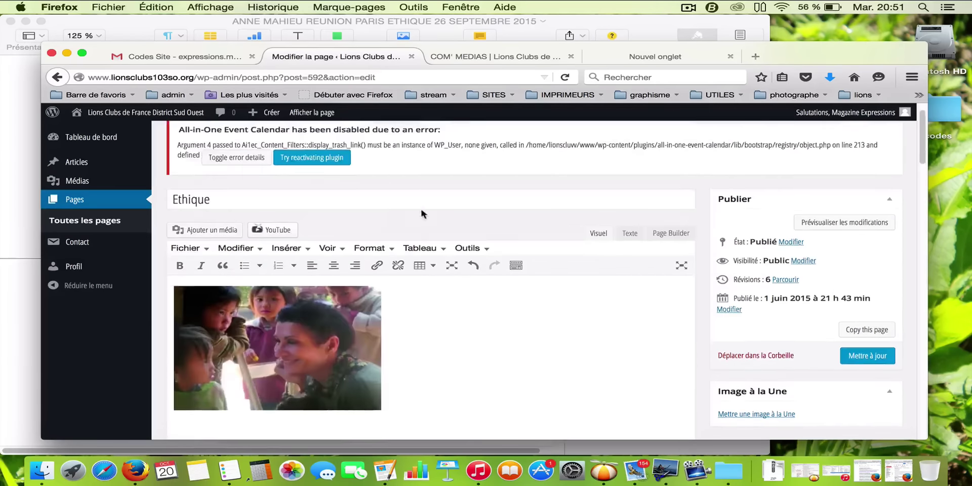
{"action": "right_click", "coordinate": [428, 304]}
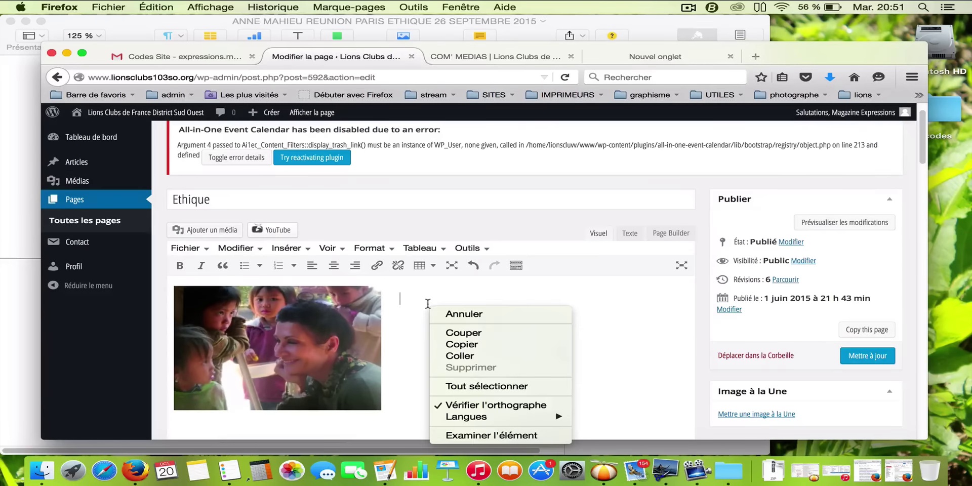
{"action": "left_click", "coordinate": [461, 356]}
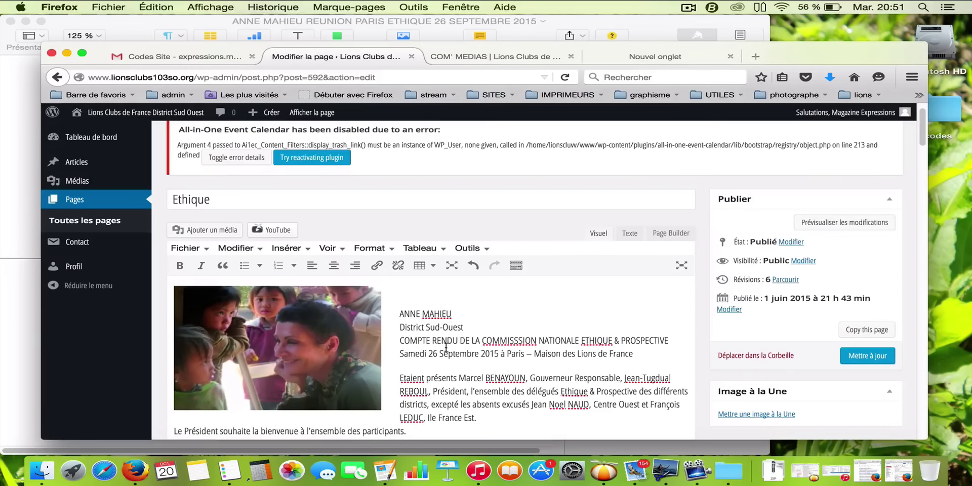
Review the whole pasted report in the editor and compare its formatting with the original Pages document.
{"action": "scroll", "coordinate": [424, 308], "scroll_direction": "down", "scroll_amount": 10}
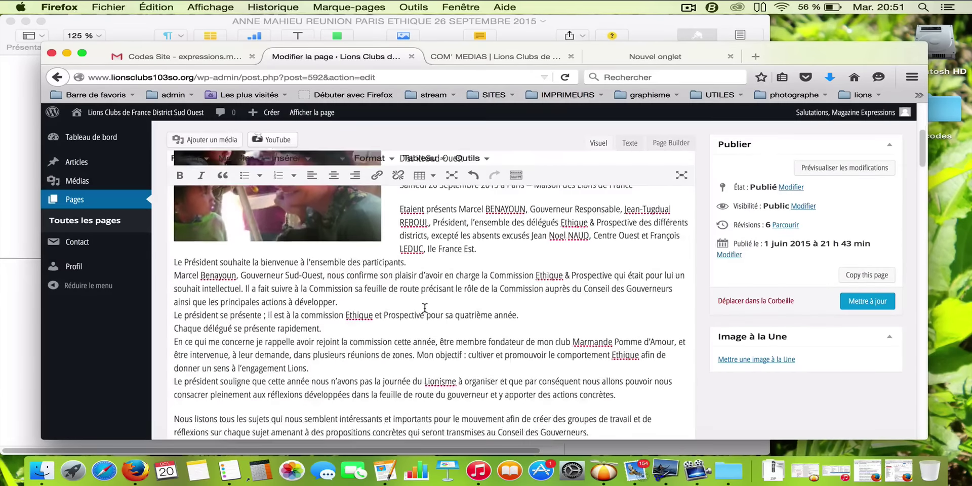
{"action": "scroll", "coordinate": [425, 308], "scroll_direction": "down", "scroll_amount": 10}
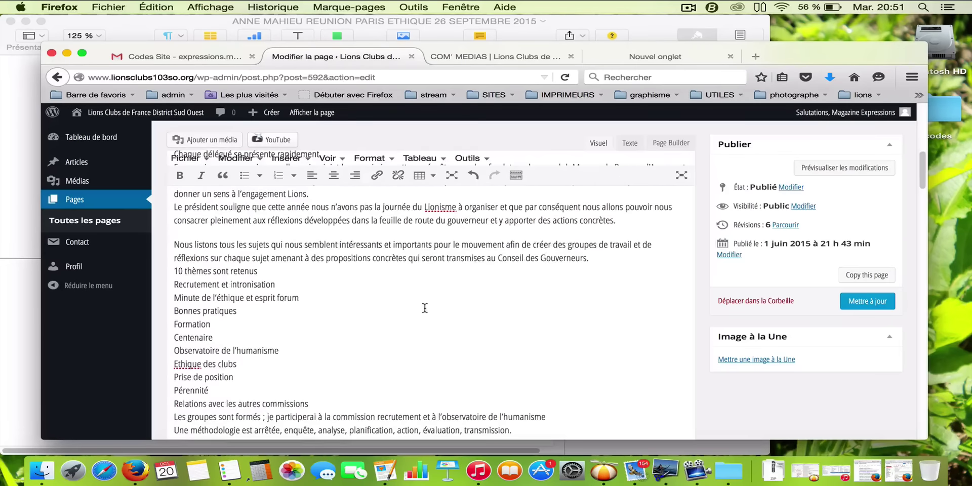
{"action": "scroll", "coordinate": [425, 308], "scroll_direction": "down", "scroll_amount": 10}
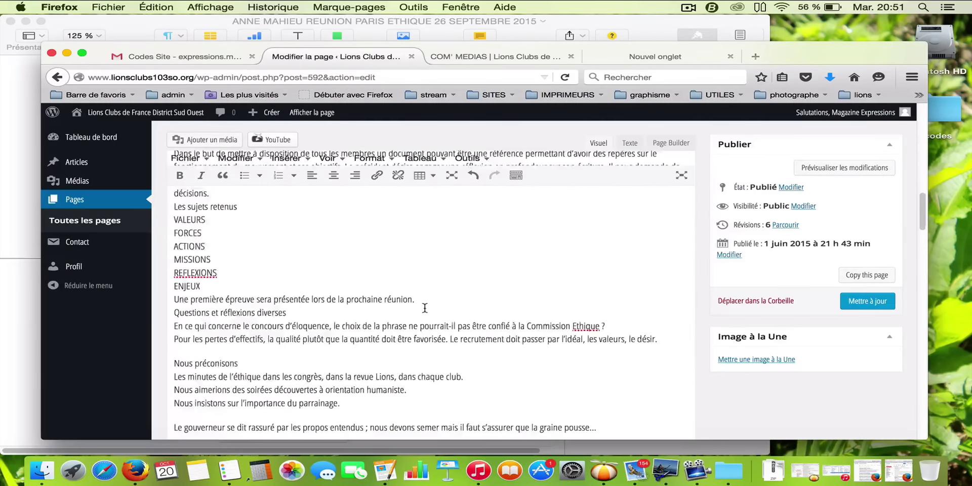
{"action": "scroll", "coordinate": [425, 308], "scroll_direction": "up", "scroll_amount": 15}
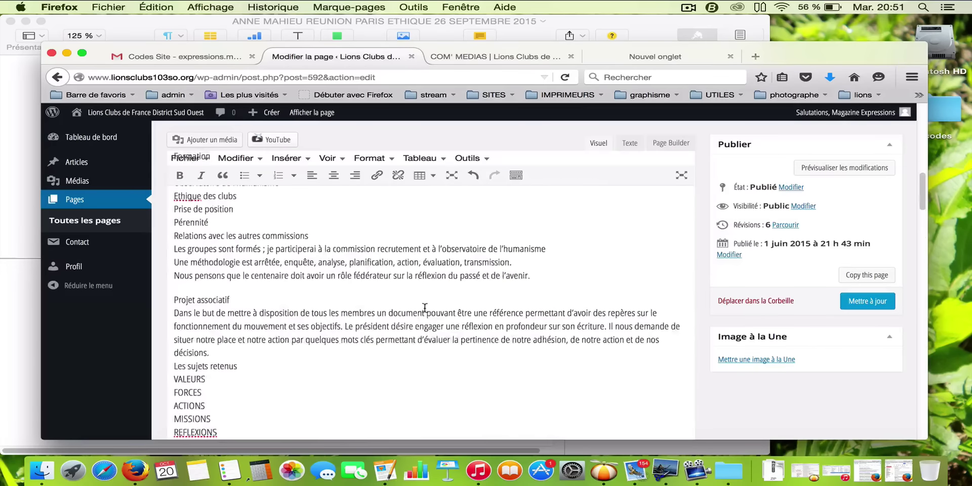
{"action": "scroll", "coordinate": [425, 308], "scroll_direction": "up", "scroll_amount": 10}
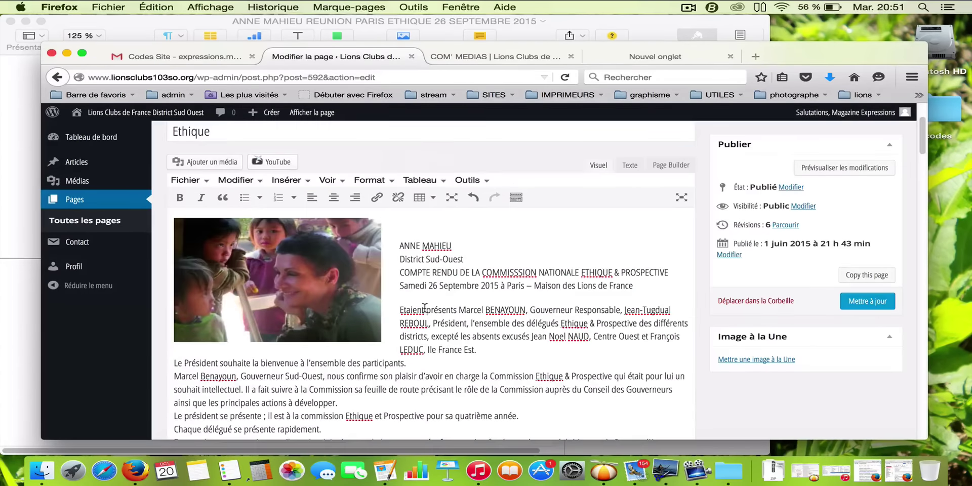
{"action": "left_click", "coordinate": [11, 225]}
{"action": "scroll", "coordinate": [329, 265], "scroll_direction": "up", "scroll_amount": 5}
{"action": "scroll", "coordinate": [329, 265], "scroll_direction": "up", "scroll_amount": 5}
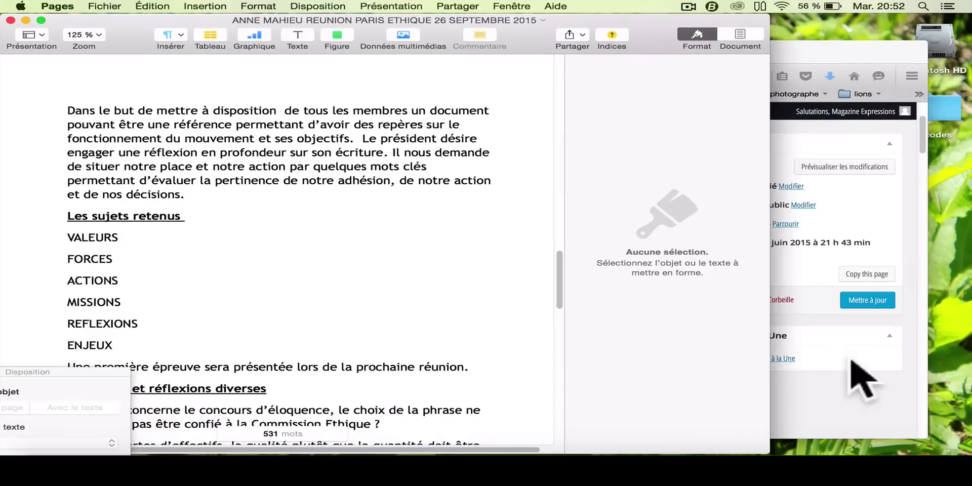
{"action": "left_click", "coordinate": [840, 418]}
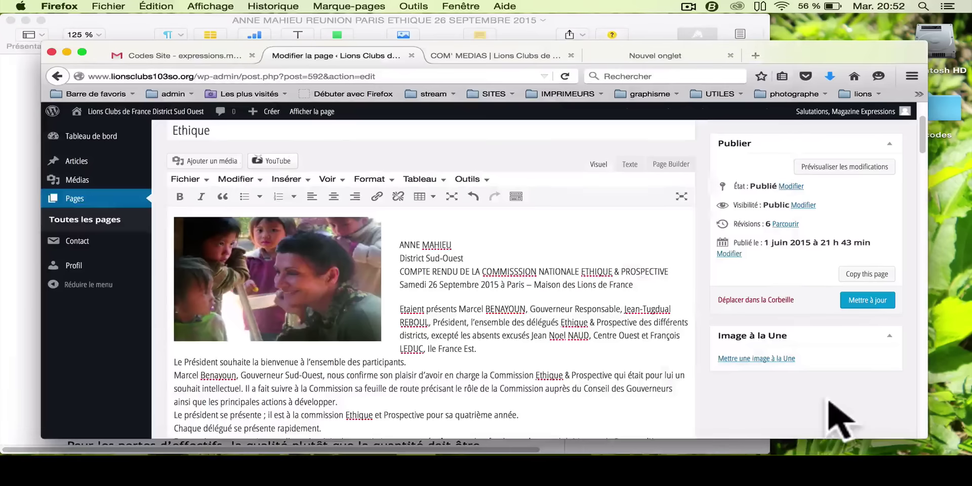
Delete the author's name line and the "District Sud-Ouest" line at the start of the pasted report.
{"action": "triple_click", "coordinate": [415, 243]}
{"action": "key", "text": "BackSpace"}
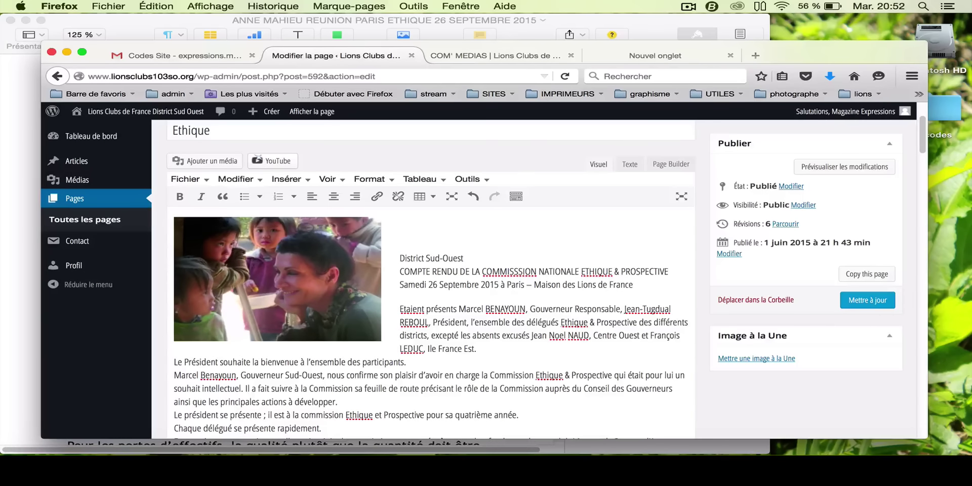
{"action": "key", "text": "BackSpace"}
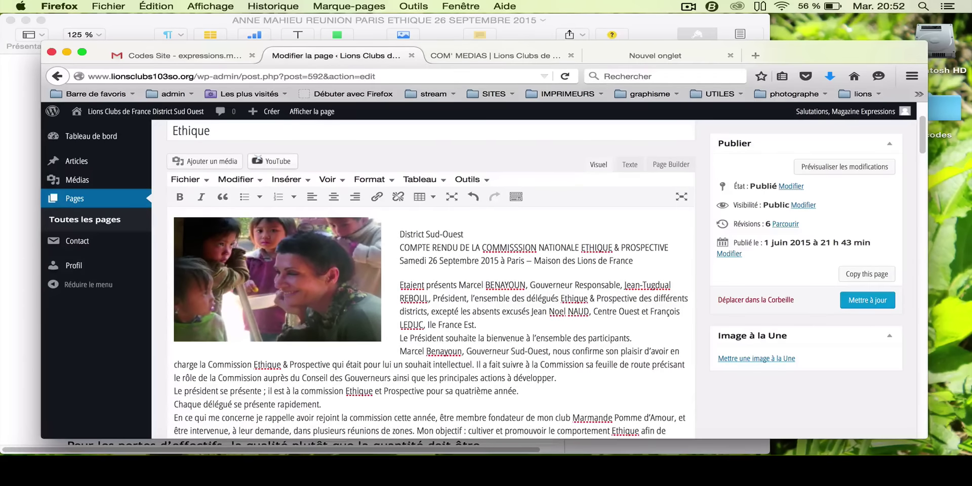
{"action": "triple_click", "coordinate": [409, 234]}
{"action": "key", "text": "BackSpace"}
{"action": "key", "text": "BackSpace"}
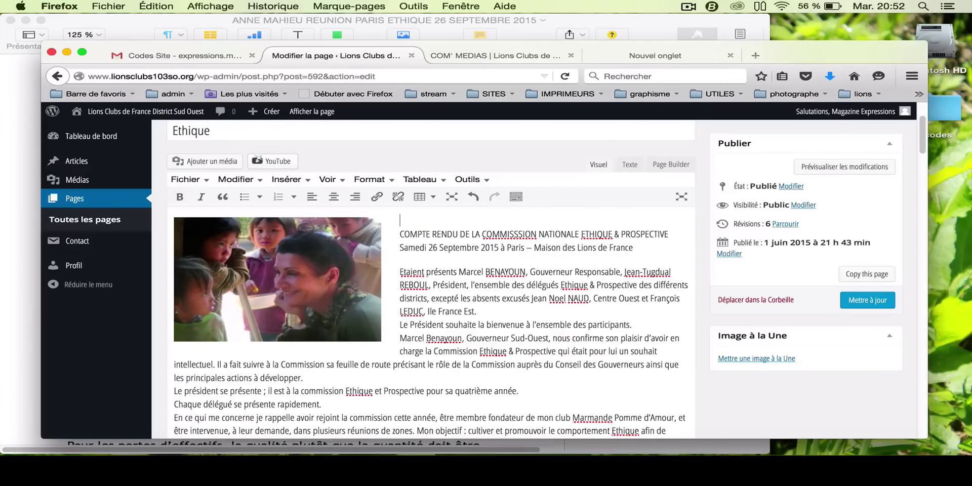
Bold the "COMPTE RENDU DE LA COMMISSSION NATIONALE ETHIQUE & PROSPECTIVE" title and add a blank line after the sentence welcoming the participants.
{"action": "triple_click", "coordinate": [481, 231]}
{"action": "left_click", "coordinate": [179, 196]}
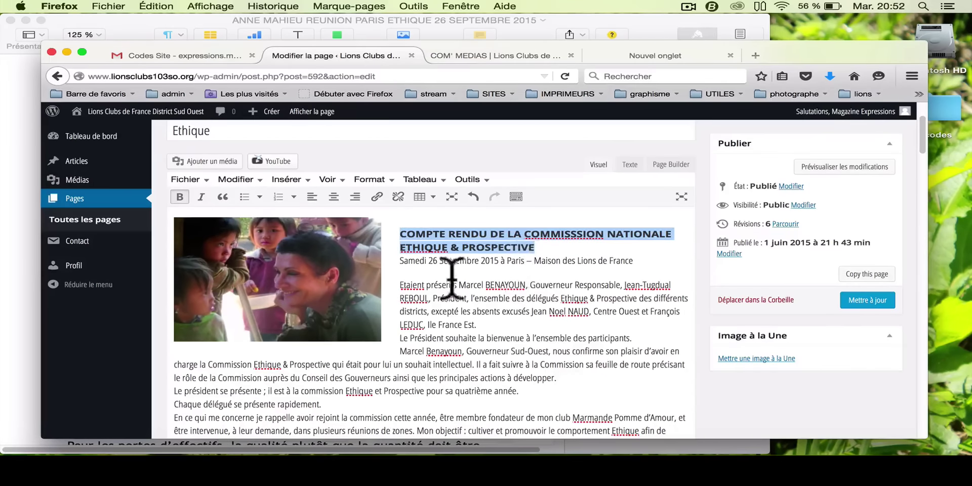
{"action": "left_click", "coordinate": [485, 329]}
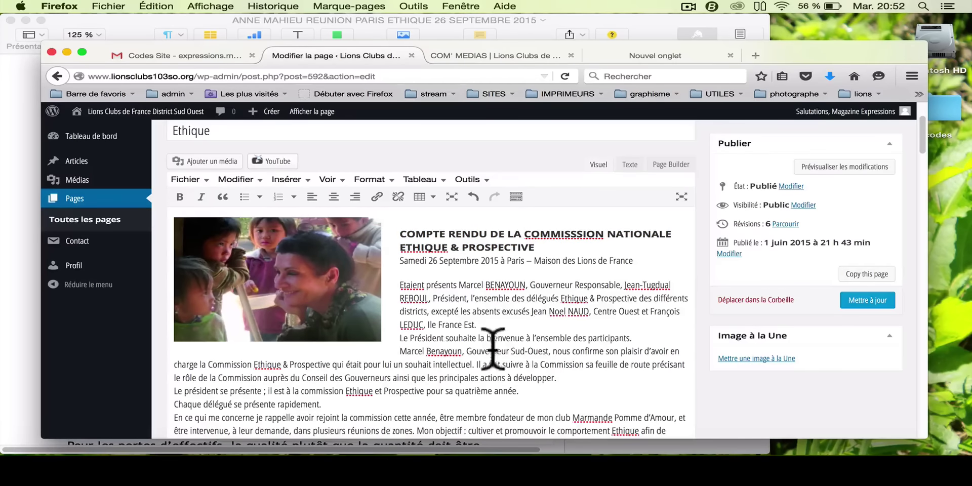
{"action": "left_click", "coordinate": [659, 336]}
{"action": "key", "text": "Return"}
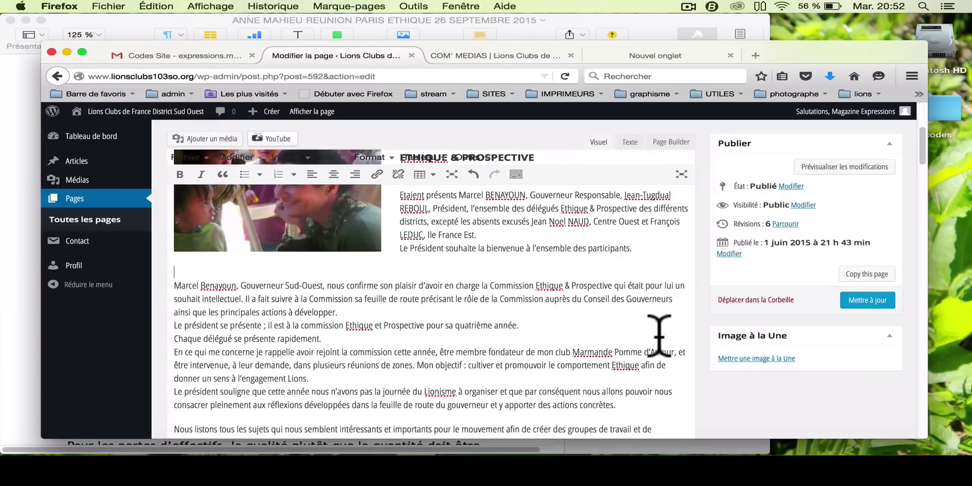
Bold the passage from "Nous listons tous les sujets" through the list item "Relations avec les autres commissions".
{"action": "scroll", "coordinate": [413, 352], "scroll_direction": "down", "scroll_amount": 3}
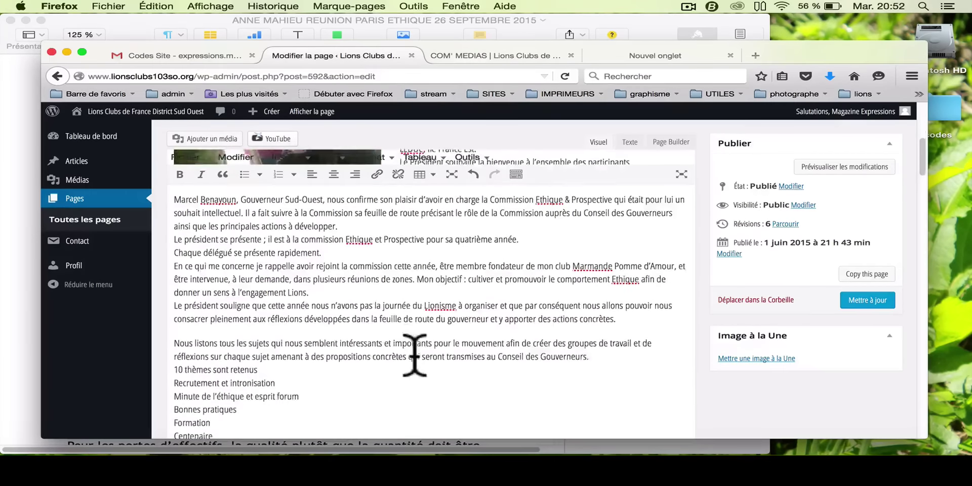
{"action": "scroll", "coordinate": [414, 355], "scroll_direction": "down", "scroll_amount": 1}
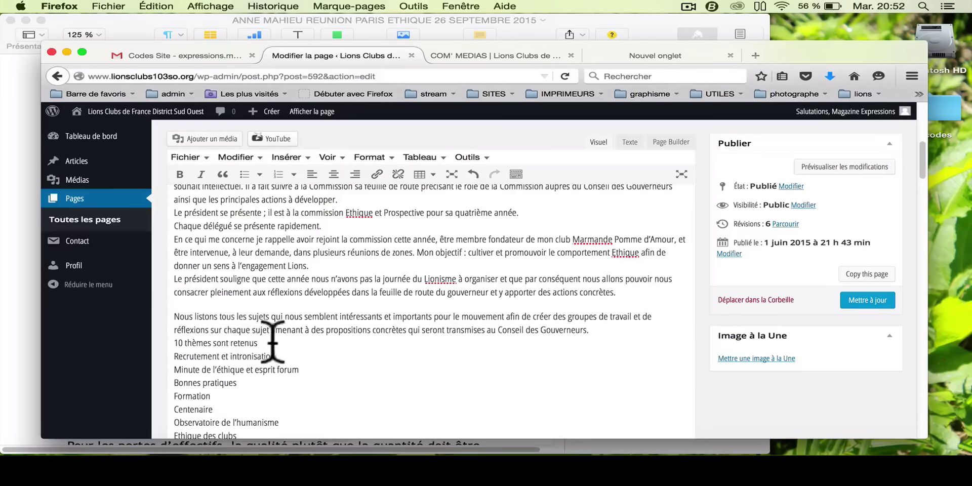
{"action": "left_click_drag", "start_coordinate": [173, 317], "coordinate": [617, 351]}
{"action": "scroll", "coordinate": [354, 351], "scroll_direction": "down", "scroll_amount": 5}
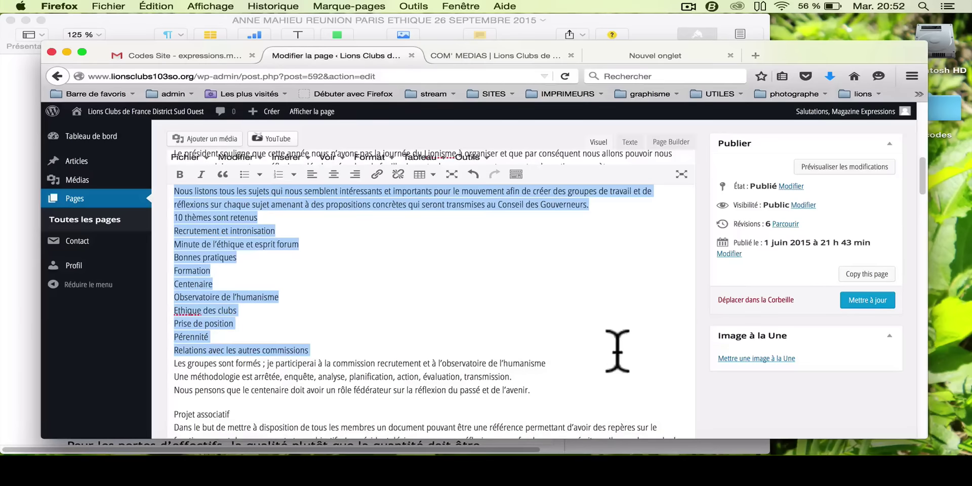
{"action": "left_click", "coordinate": [180, 174]}
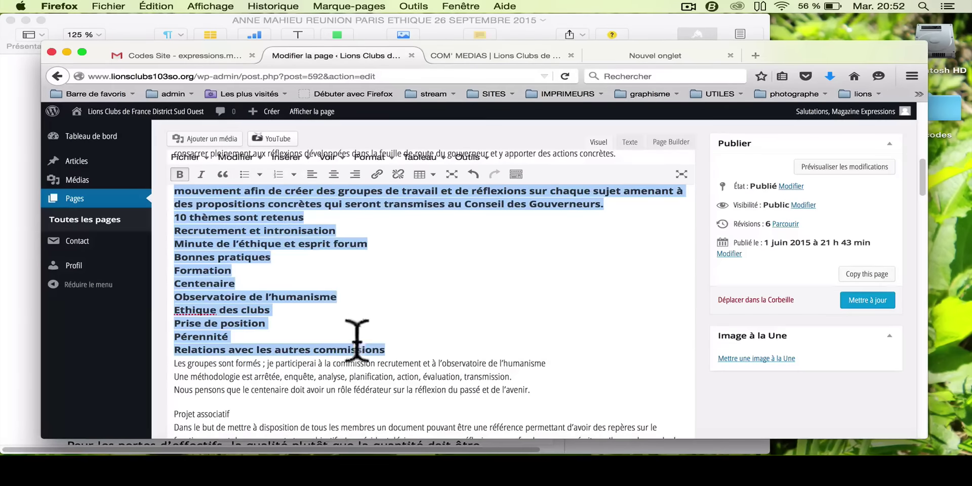
{"action": "scroll", "coordinate": [364, 337], "scroll_direction": "up", "scroll_amount": 3}
{"action": "scroll", "coordinate": [366, 335], "scroll_direction": "up", "scroll_amount": 8}
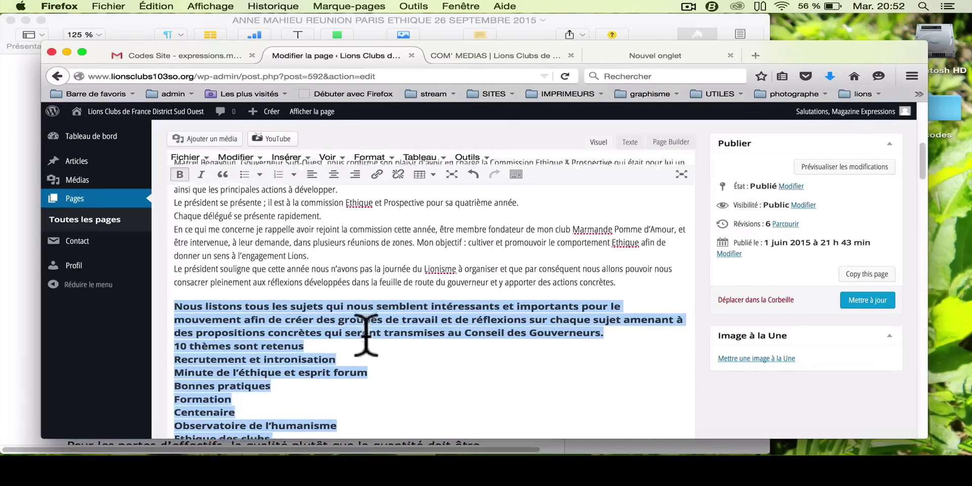
{"action": "scroll", "coordinate": [366, 335], "scroll_direction": "down", "scroll_amount": 13}
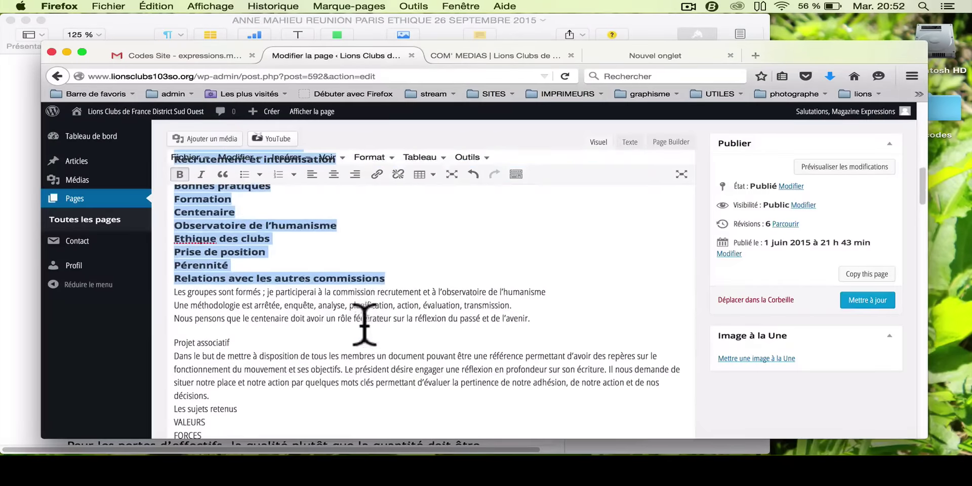
Add a blank line after "Relations avec les autres commissions" and bold the "Projet associatif" heading.
{"action": "left_click", "coordinate": [413, 278]}
{"action": "key", "text": "Return"}
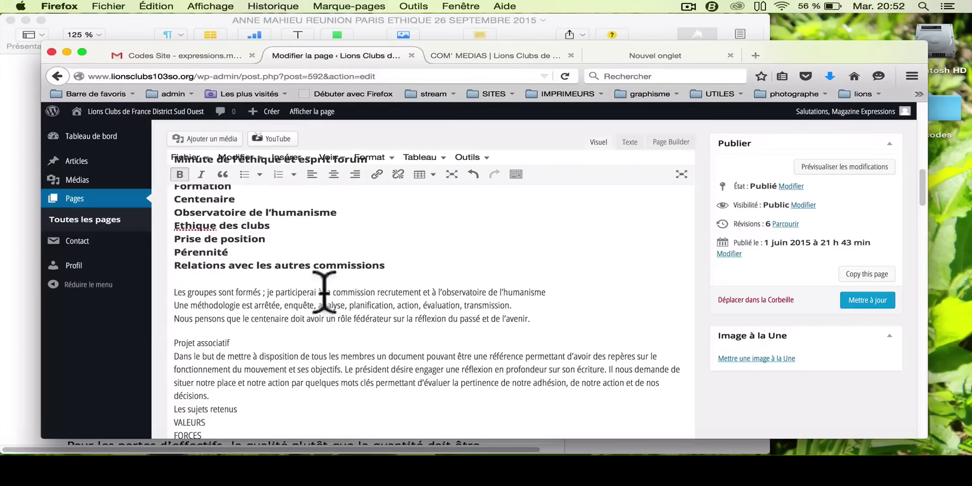
{"action": "left_click", "coordinate": [189, 344]}
{"action": "triple_click", "coordinate": [189, 344]}
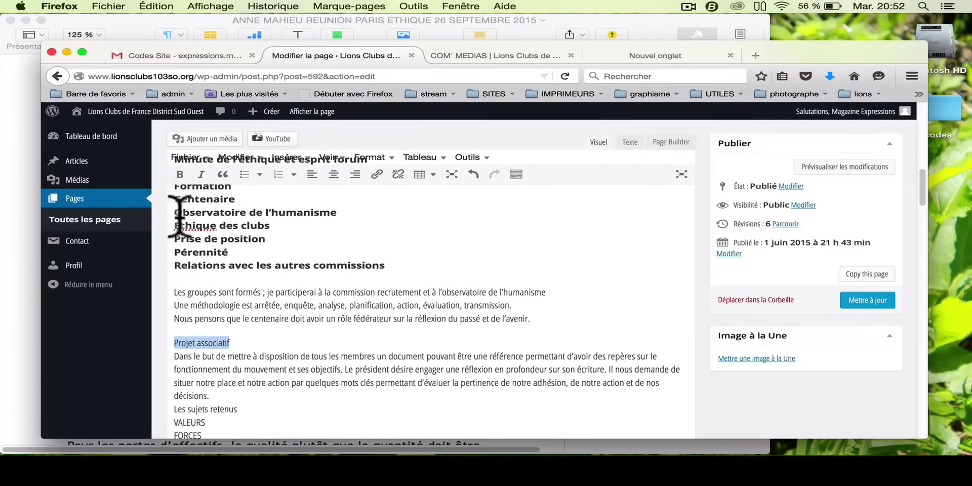
{"action": "left_click", "coordinate": [180, 174]}
{"action": "scroll", "coordinate": [367, 350], "scroll_direction": "up", "scroll_amount": 5}
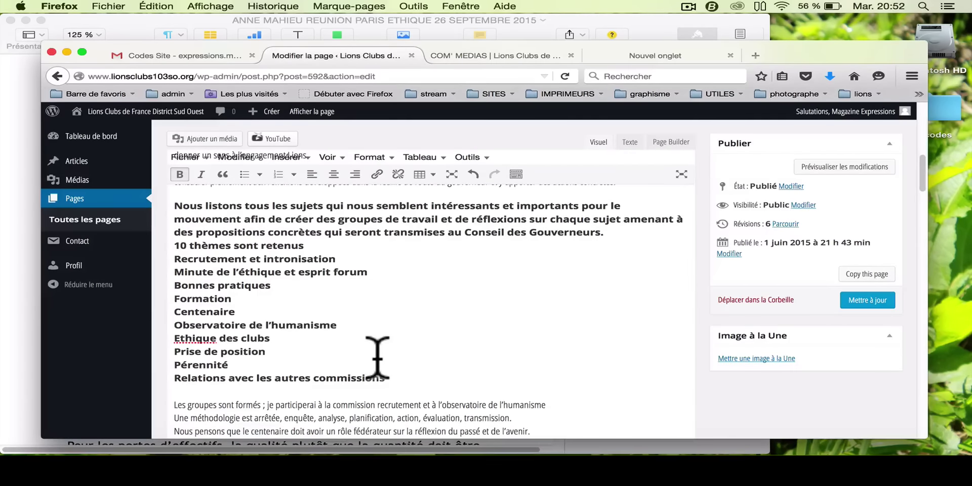
Bold the "Les sujets retenus" line under the "Projet associatif" section.
{"action": "scroll", "coordinate": [378, 357], "scroll_direction": "down", "scroll_amount": 9}
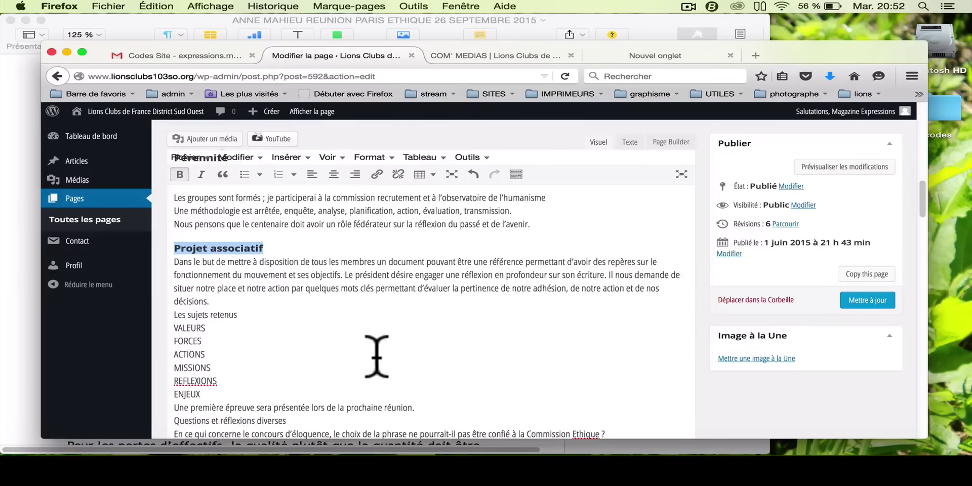
{"action": "left_click_drag", "start_coordinate": [171, 316], "coordinate": [243, 318]}
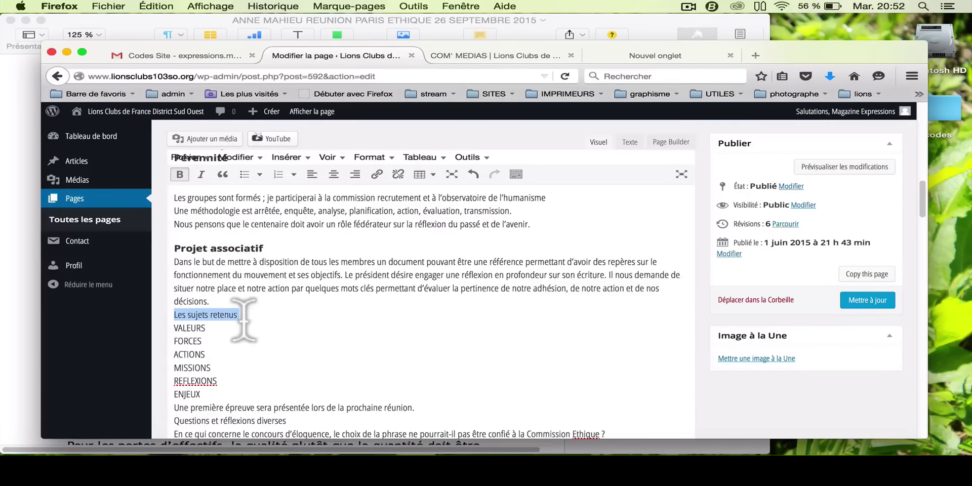
{"action": "left_click", "coordinate": [180, 174]}
Bold the "Nous préconisons" heading near the end of the report.
{"action": "scroll", "coordinate": [331, 292], "scroll_direction": "up", "scroll_amount": 9}
{"action": "scroll", "coordinate": [332, 291], "scroll_direction": "up", "scroll_amount": 15}
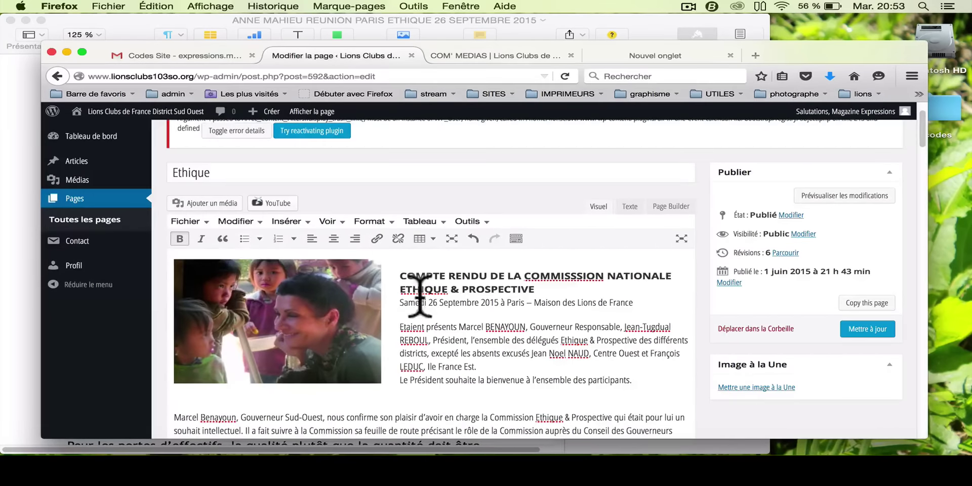
{"action": "scroll", "coordinate": [499, 337], "scroll_direction": "down", "scroll_amount": 15}
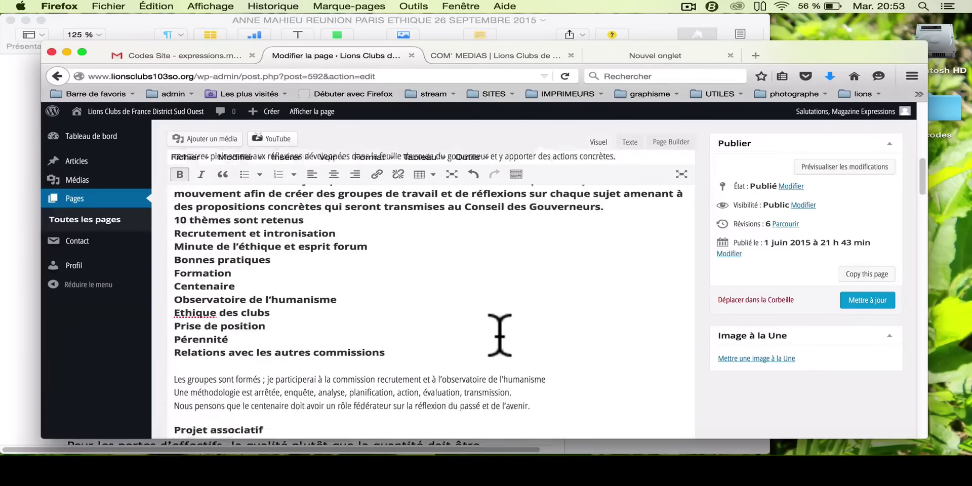
{"action": "scroll", "coordinate": [499, 334], "scroll_direction": "down", "scroll_amount": 2}
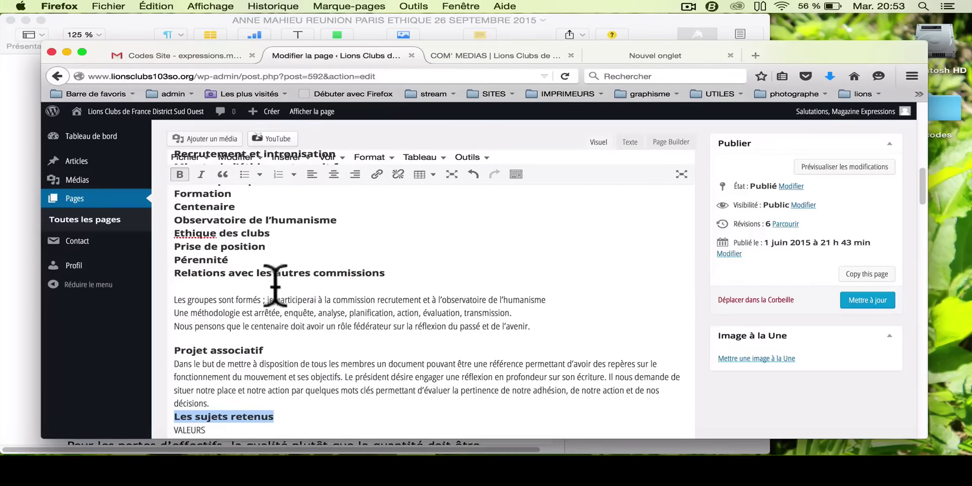
{"action": "scroll", "coordinate": [276, 282], "scroll_direction": "down", "scroll_amount": 10}
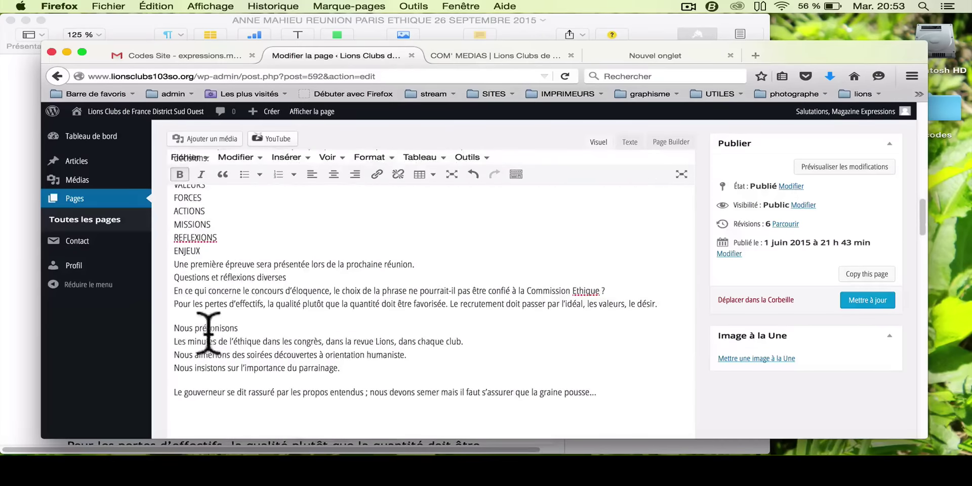
{"action": "triple_click", "coordinate": [206, 329]}
{"action": "left_click", "coordinate": [180, 175]}
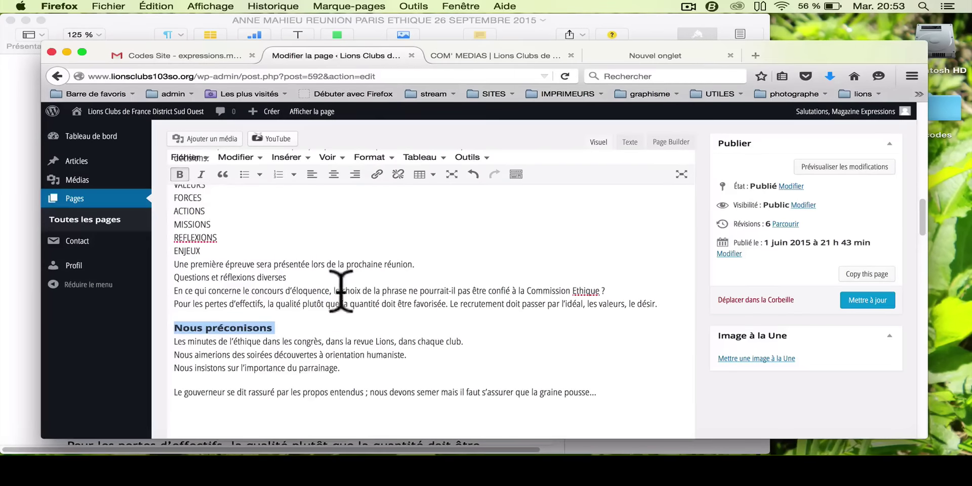
Delete the surplus blank lines between the report's last sentence and the dashed separator line.
{"action": "scroll", "coordinate": [341, 293], "scroll_direction": "down", "scroll_amount": 10}
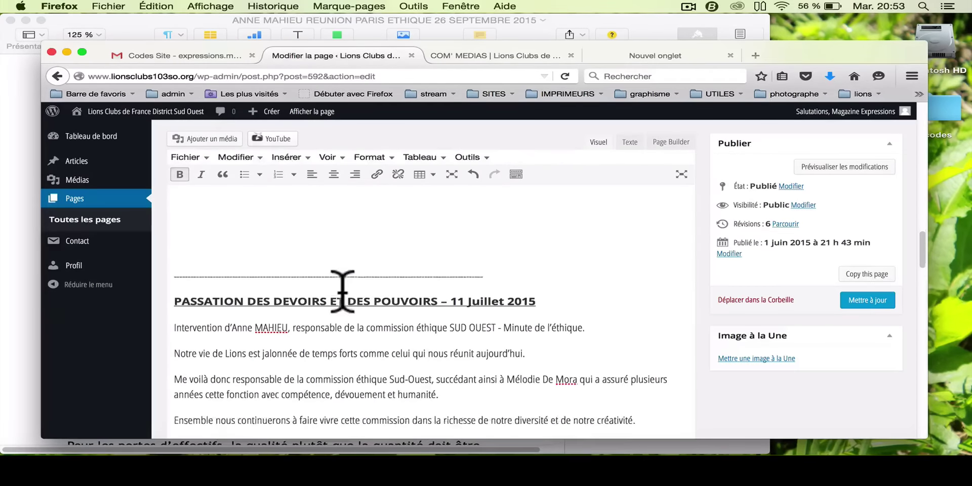
{"action": "scroll", "coordinate": [342, 290], "scroll_direction": "up", "scroll_amount": 5}
{"action": "left_click", "coordinate": [262, 325]}
{"action": "key", "text": "BackSpace"}
{"action": "key", "text": "BackSpace"}
{"action": "key", "text": "BackSpace"}
{"action": "key", "text": "BackSpace"}
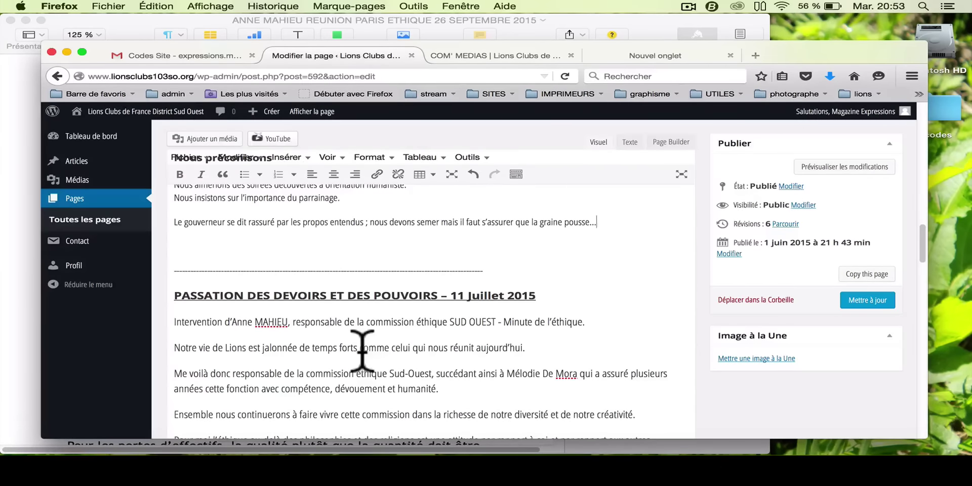
Move the photo from the start of the report to just before the "PASSATION DES DEVOIRS ET DES POUVOIRS – 11 Juillet 2015" heading.
{"action": "scroll", "coordinate": [362, 351], "scroll_direction": "up", "scroll_amount": 20}
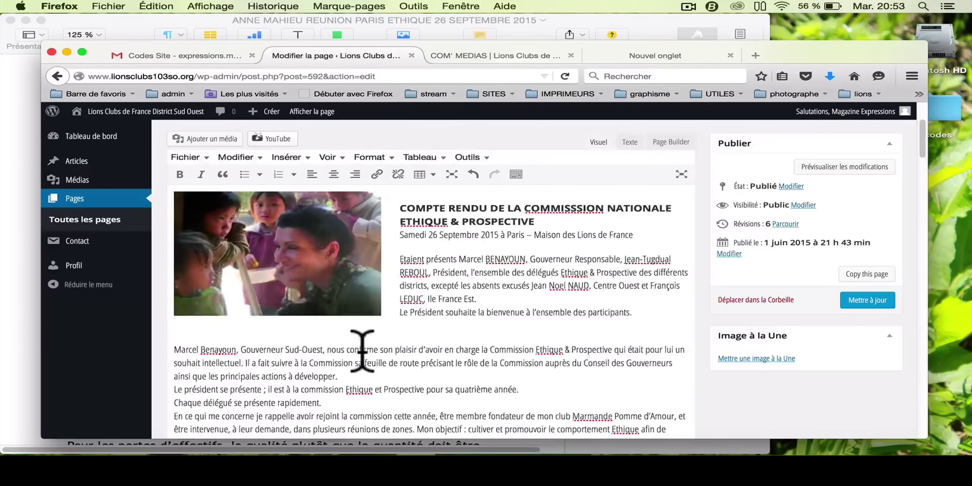
{"action": "scroll", "coordinate": [362, 351], "scroll_direction": "up", "scroll_amount": 2}
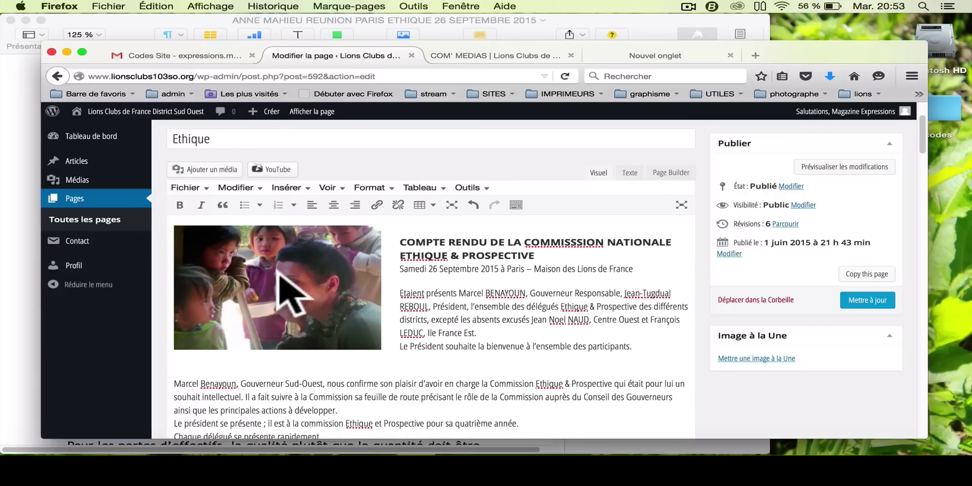
{"action": "left_click", "coordinate": [324, 262]}
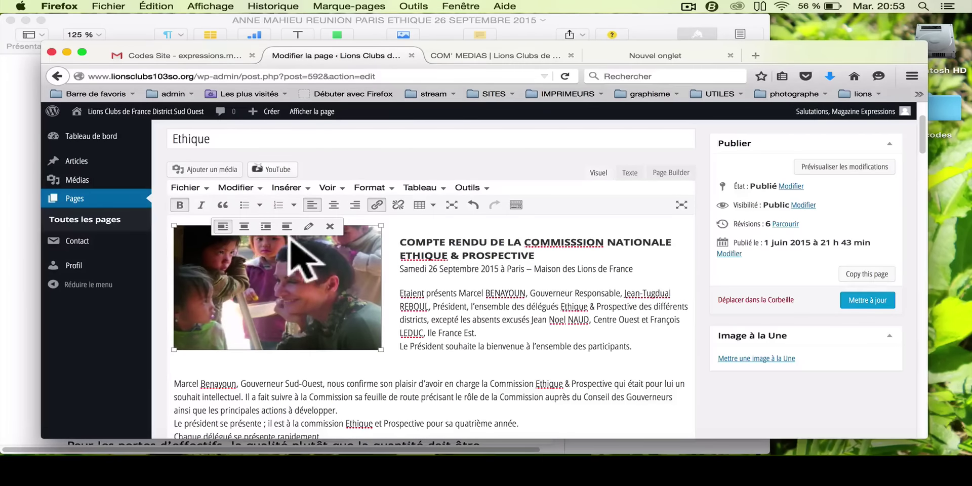
{"action": "scroll", "coordinate": [280, 304], "scroll_direction": "down", "scroll_amount": 10}
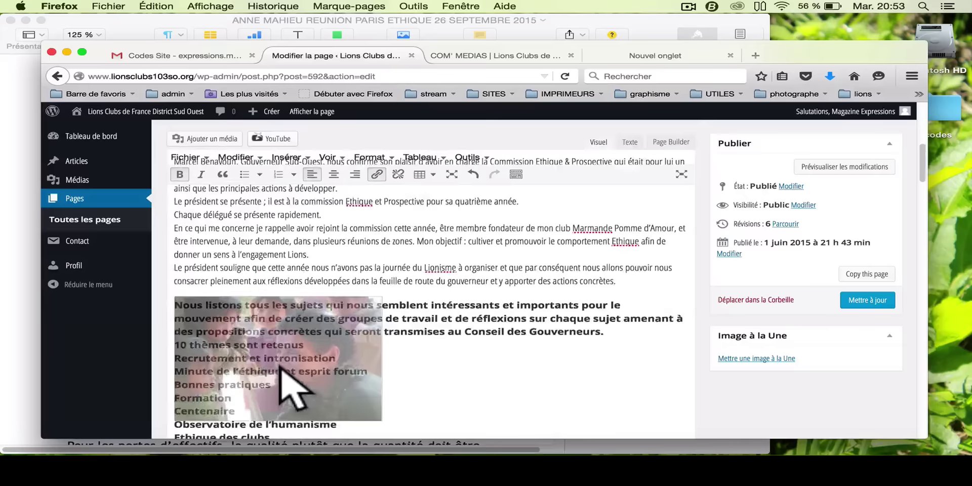
{"action": "scroll", "coordinate": [281, 365], "scroll_direction": "down", "scroll_amount": 10}
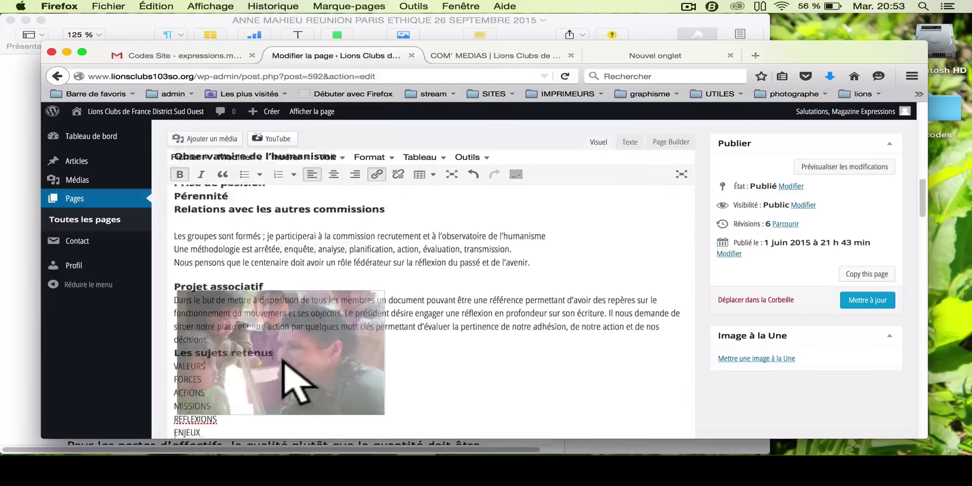
{"action": "scroll", "coordinate": [282, 362], "scroll_direction": "down", "scroll_amount": 10}
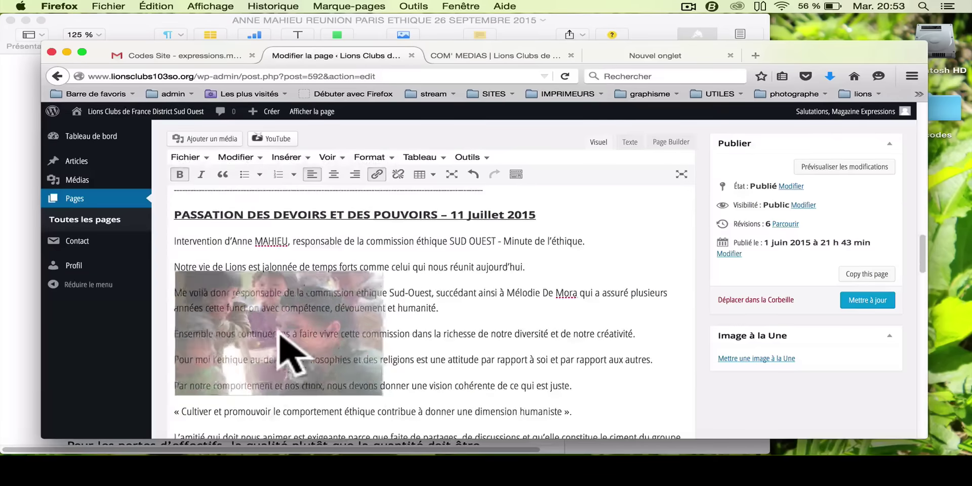
{"action": "left_click_drag", "start_coordinate": [198, 246], "coordinate": [183, 230]}
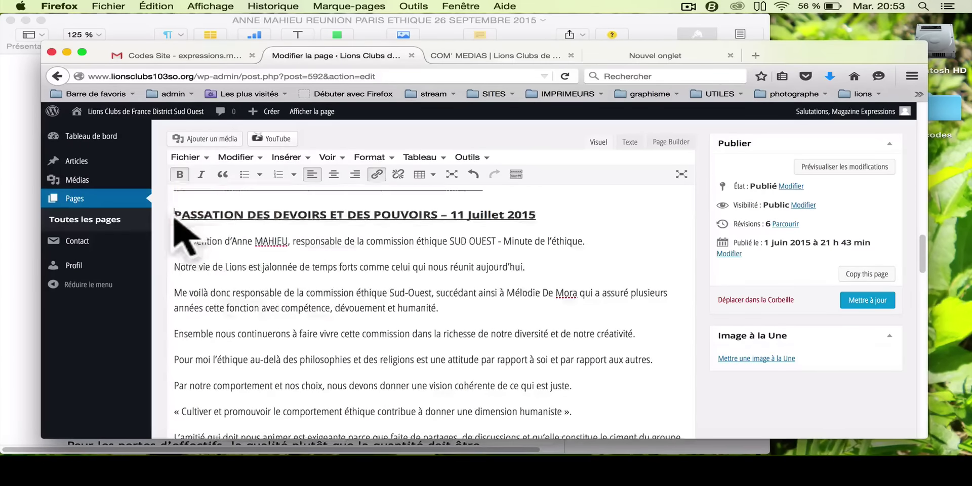
Update the Ethique page and view the published version in a new browser tab.
{"action": "scroll", "coordinate": [467, 312], "scroll_direction": "up", "scroll_amount": 8}
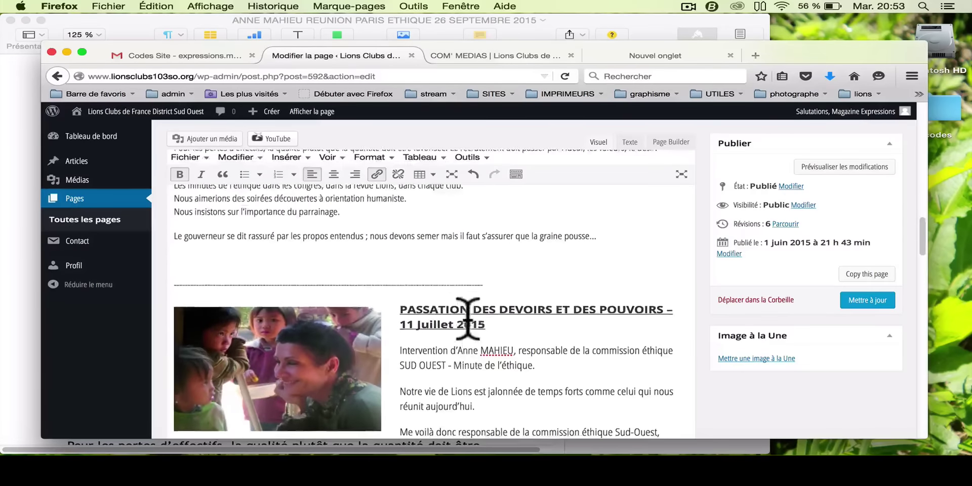
{"action": "scroll", "coordinate": [467, 318], "scroll_direction": "up", "scroll_amount": 12}
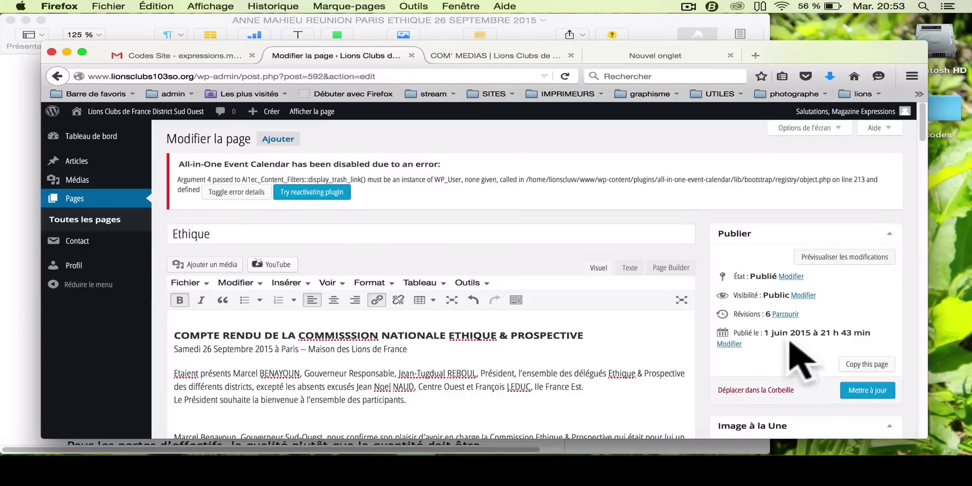
{"action": "left_click", "coordinate": [870, 390]}
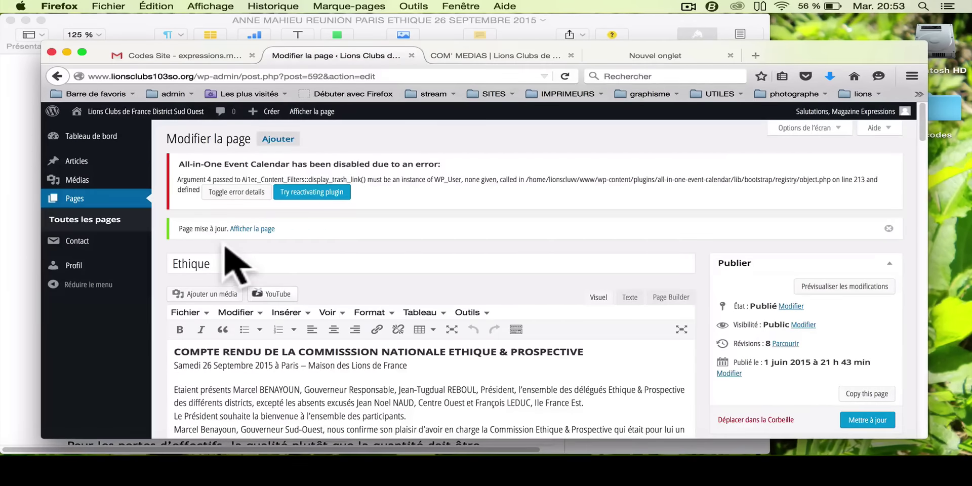
{"action": "right_click", "coordinate": [251, 229]}
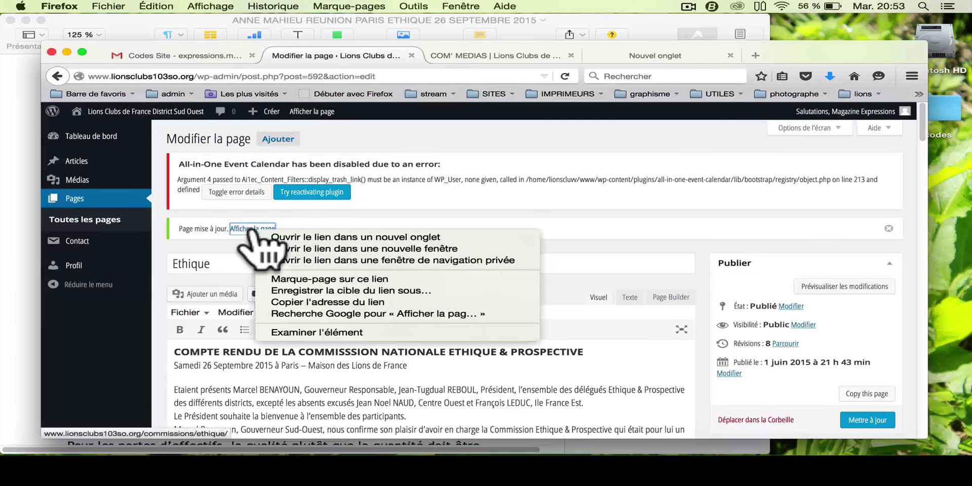
{"action": "left_click", "coordinate": [298, 237]}
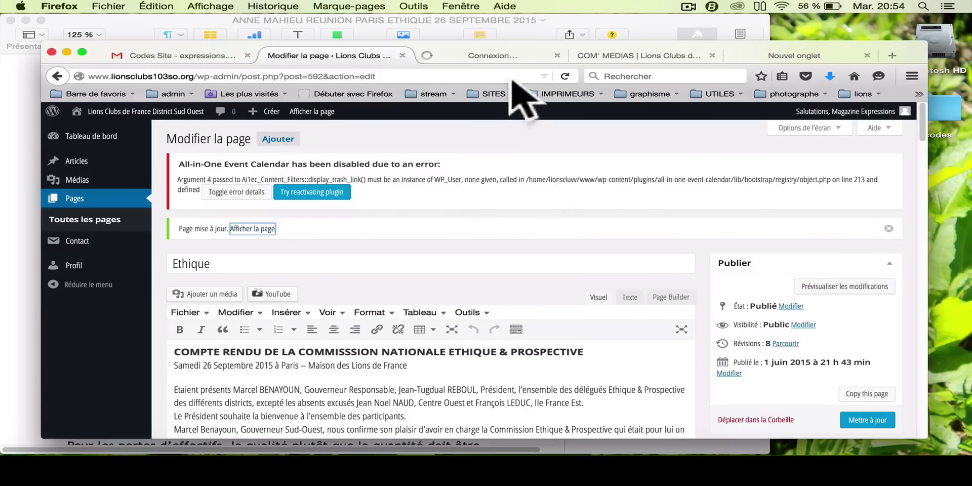
{"action": "left_click", "coordinate": [491, 61]}
Review the published Ethique page from the report's title to the closing signature, checking the text formatting and photo placement.
{"action": "scroll", "coordinate": [433, 304], "scroll_direction": "down", "scroll_amount": 5}
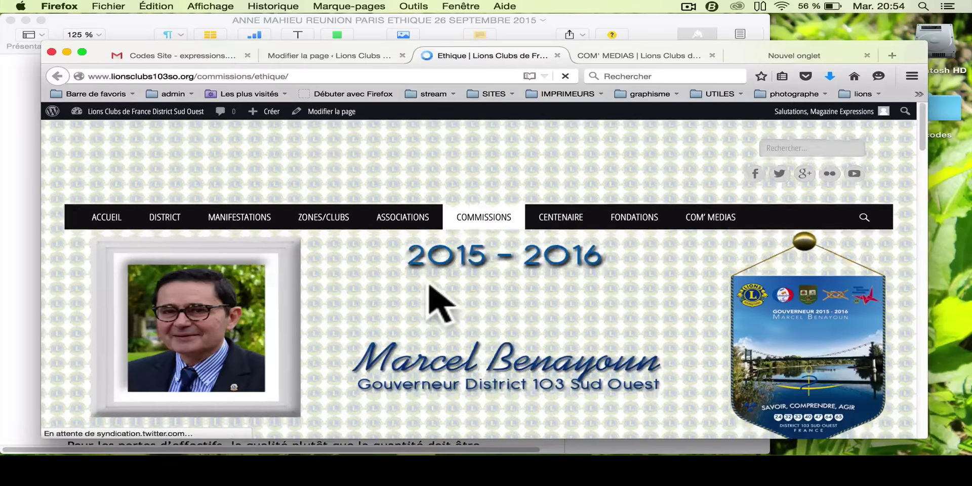
{"action": "scroll", "coordinate": [429, 286], "scroll_direction": "down", "scroll_amount": 10}
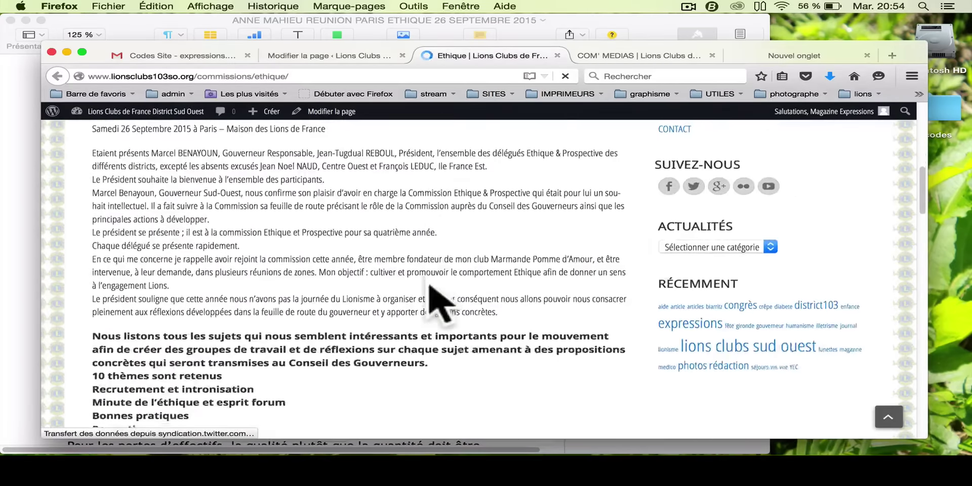
{"action": "scroll", "coordinate": [429, 287], "scroll_direction": "down", "scroll_amount": 10}
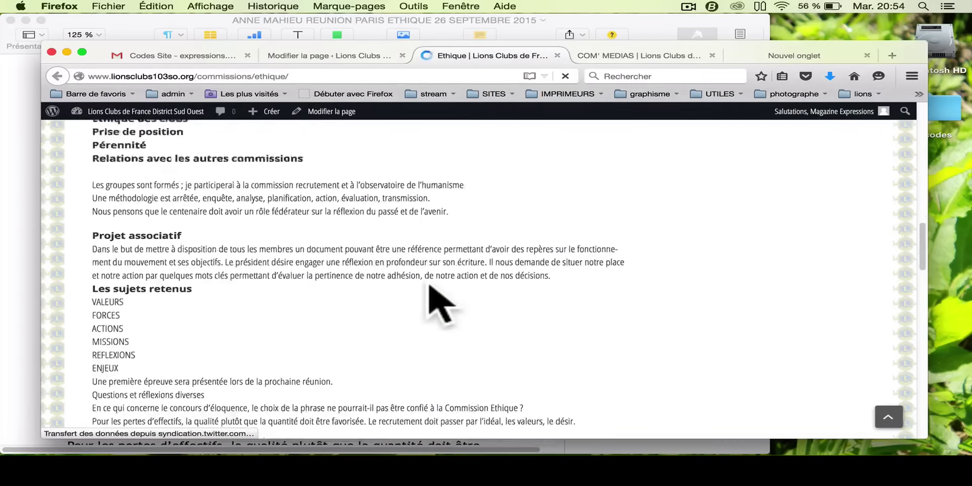
{"action": "scroll", "coordinate": [439, 303], "scroll_direction": "down", "scroll_amount": 1}
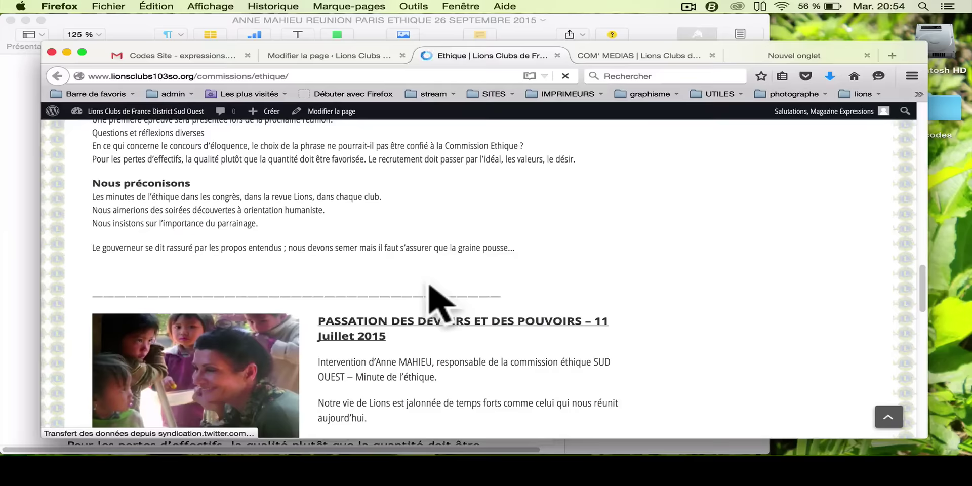
{"action": "scroll", "coordinate": [439, 302], "scroll_direction": "down", "scroll_amount": 10}
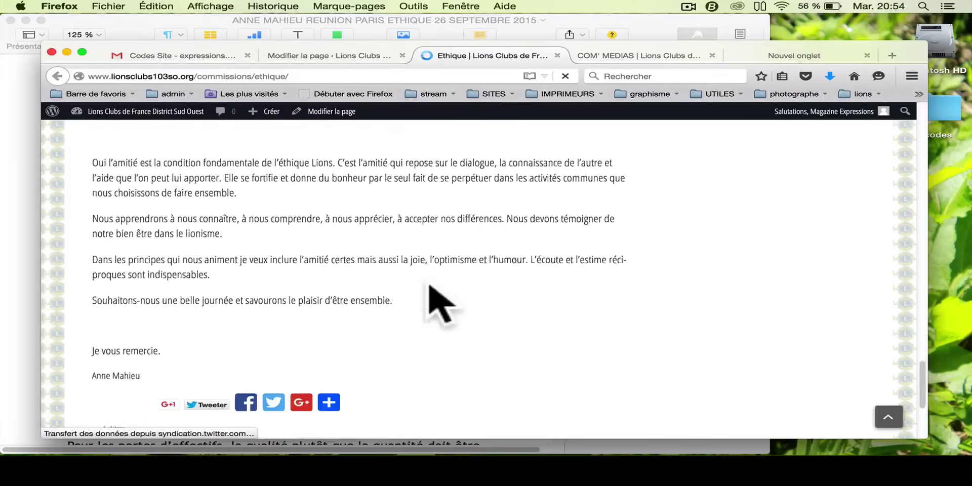
{"action": "scroll", "coordinate": [430, 286], "scroll_direction": "up", "scroll_amount": 20}
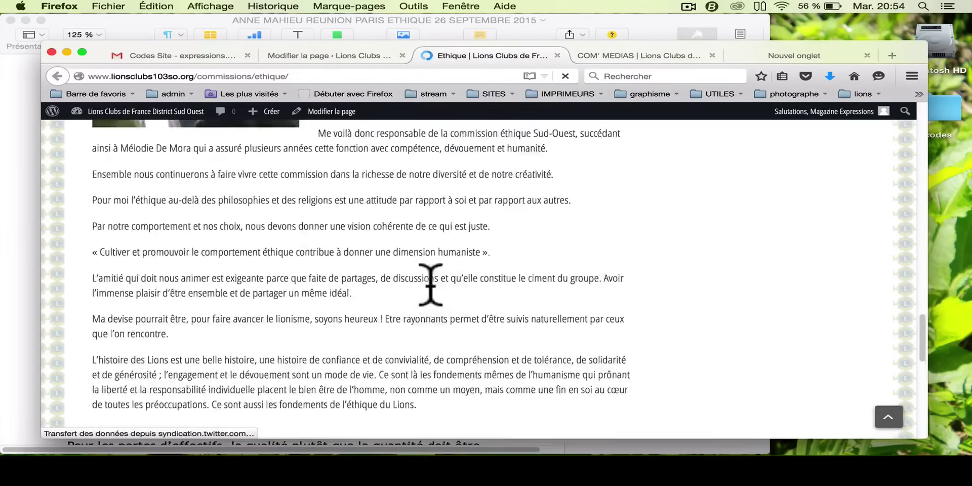
{"action": "scroll", "coordinate": [430, 286], "scroll_direction": "down", "scroll_amount": 3}
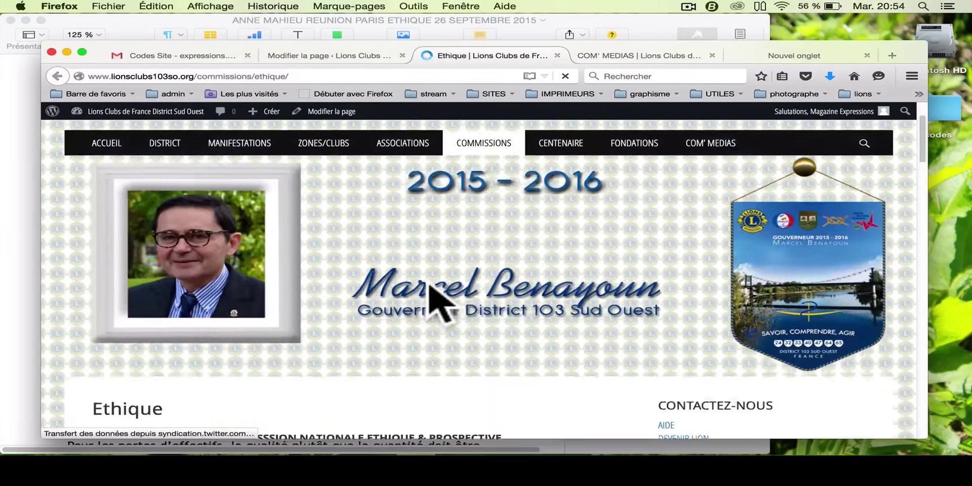